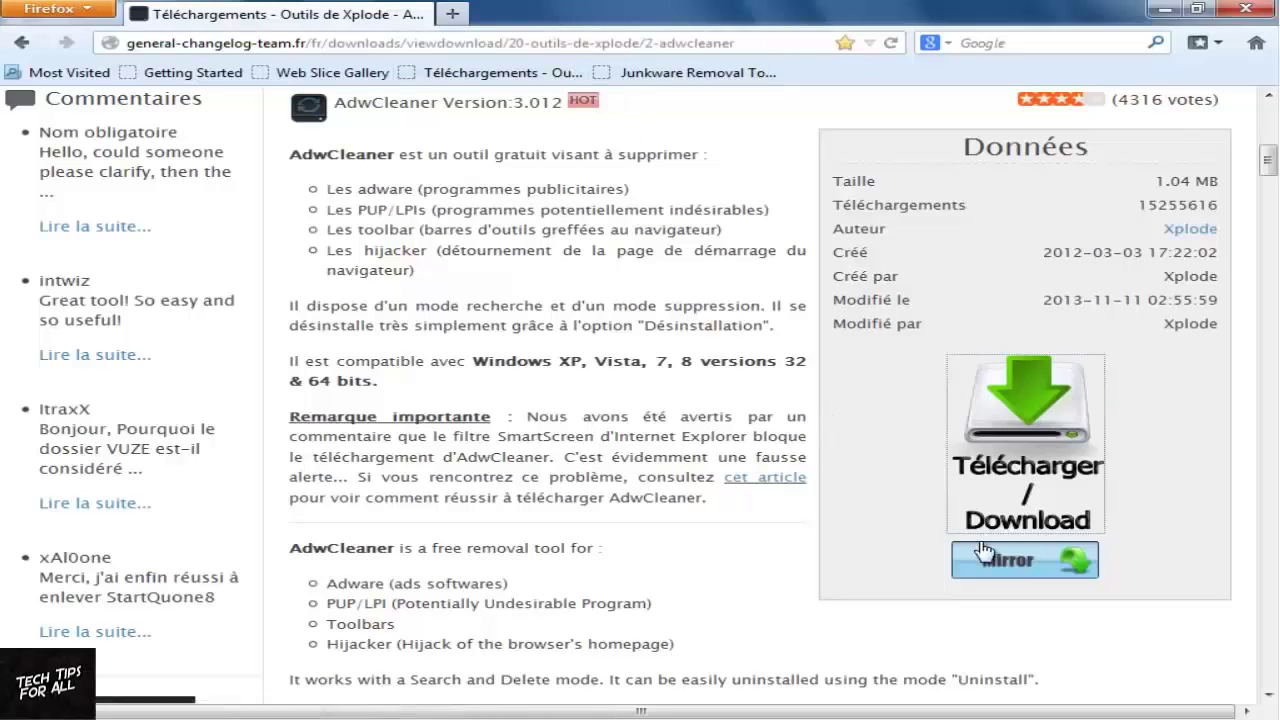
Download adwcleaner.exe from the AdwCleaner page and launch it from the Downloads folder
left_click(987, 470)
left_click(733, 352)
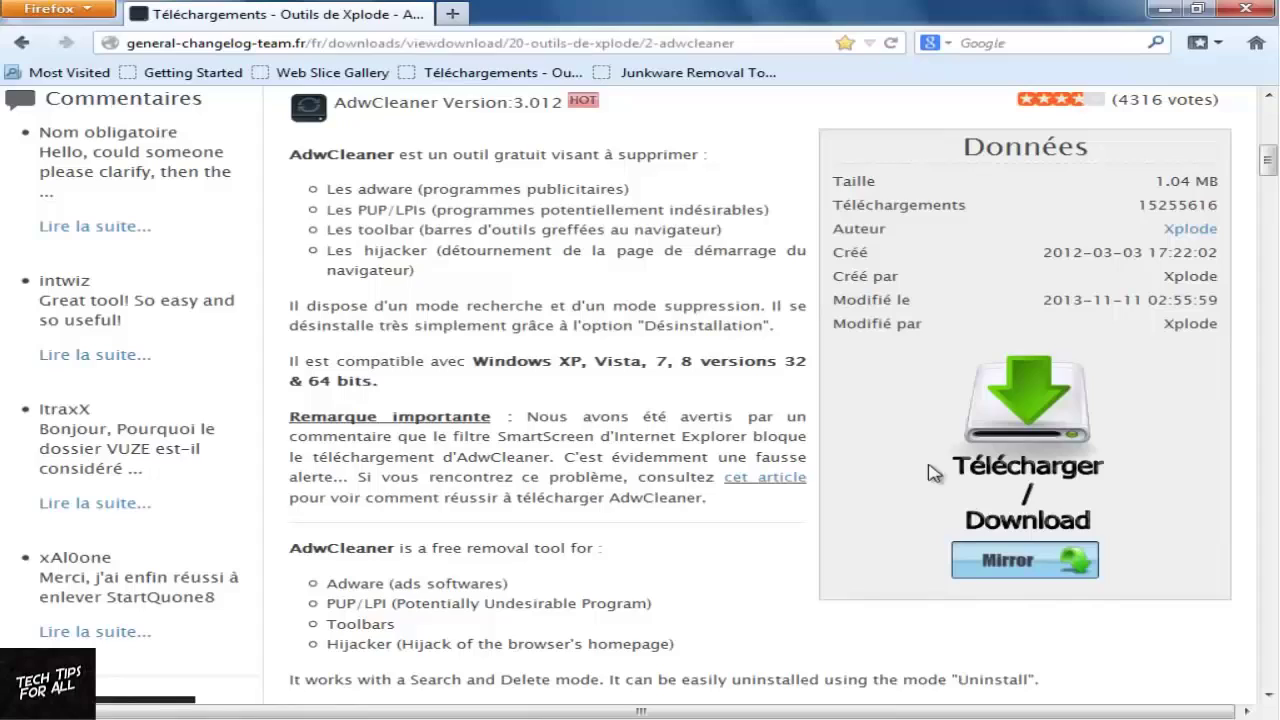
scroll(905, 506, "down", 4)
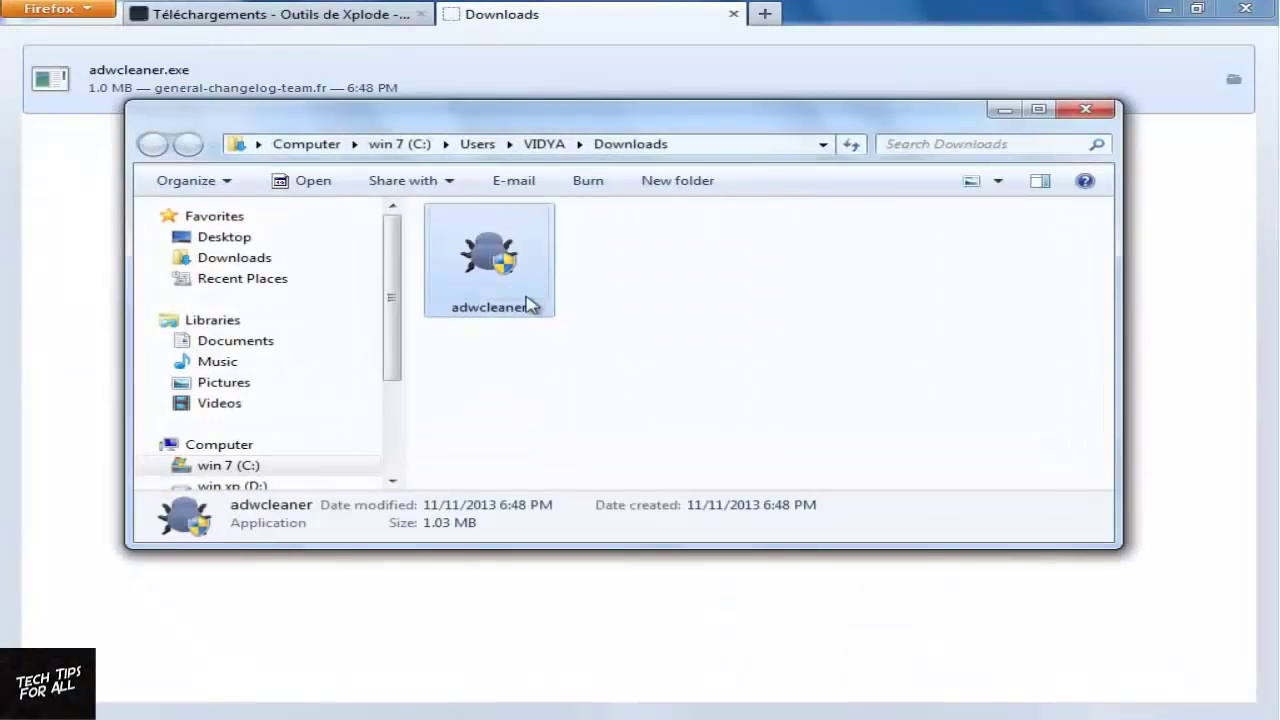
left_click(735, 381)
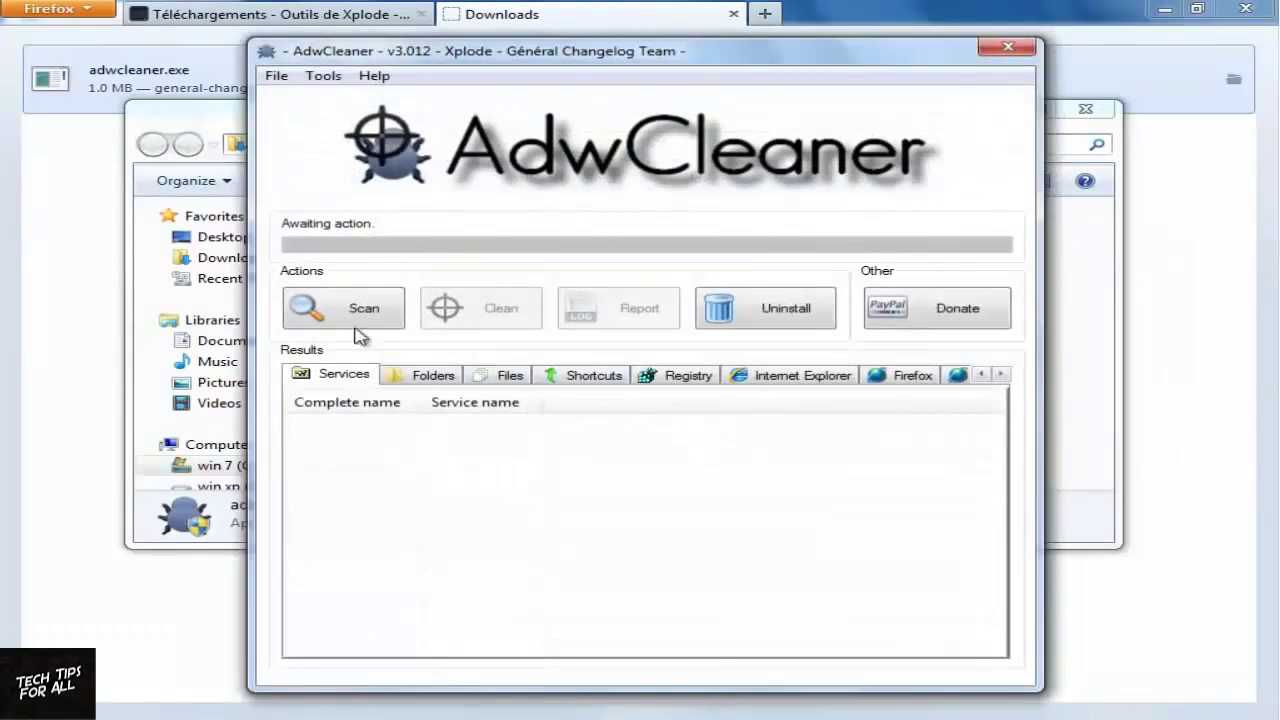
Scan the computer with AdwCleaner and clean the detected items after checking the Internet Explorer, Firefox and Services results
left_click(327, 315)
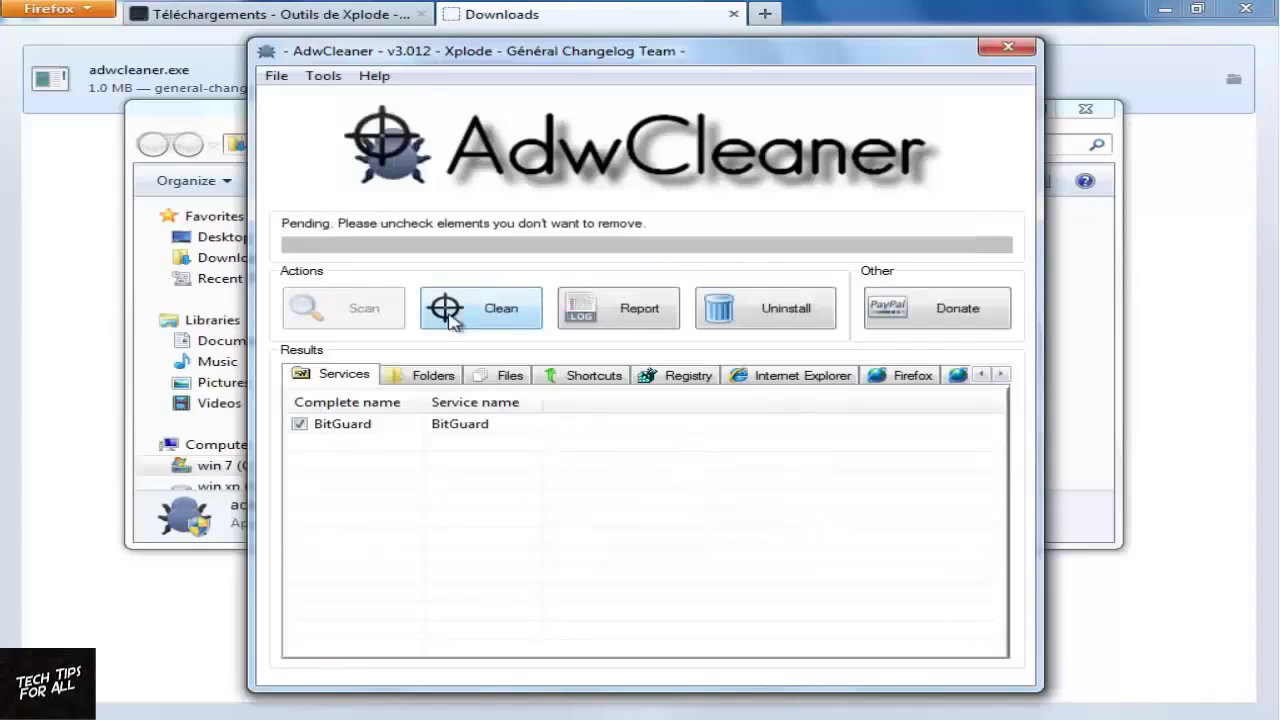
left_click(763, 376)
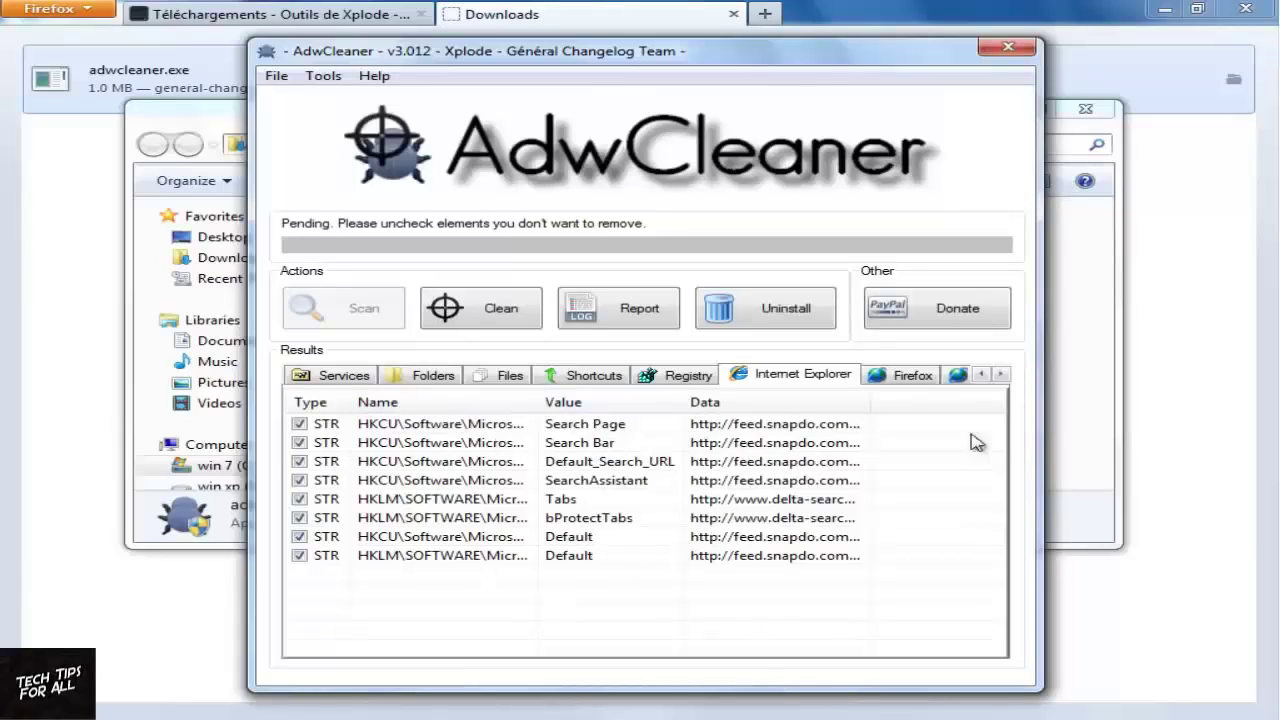
left_click(910, 378)
left_click(368, 376)
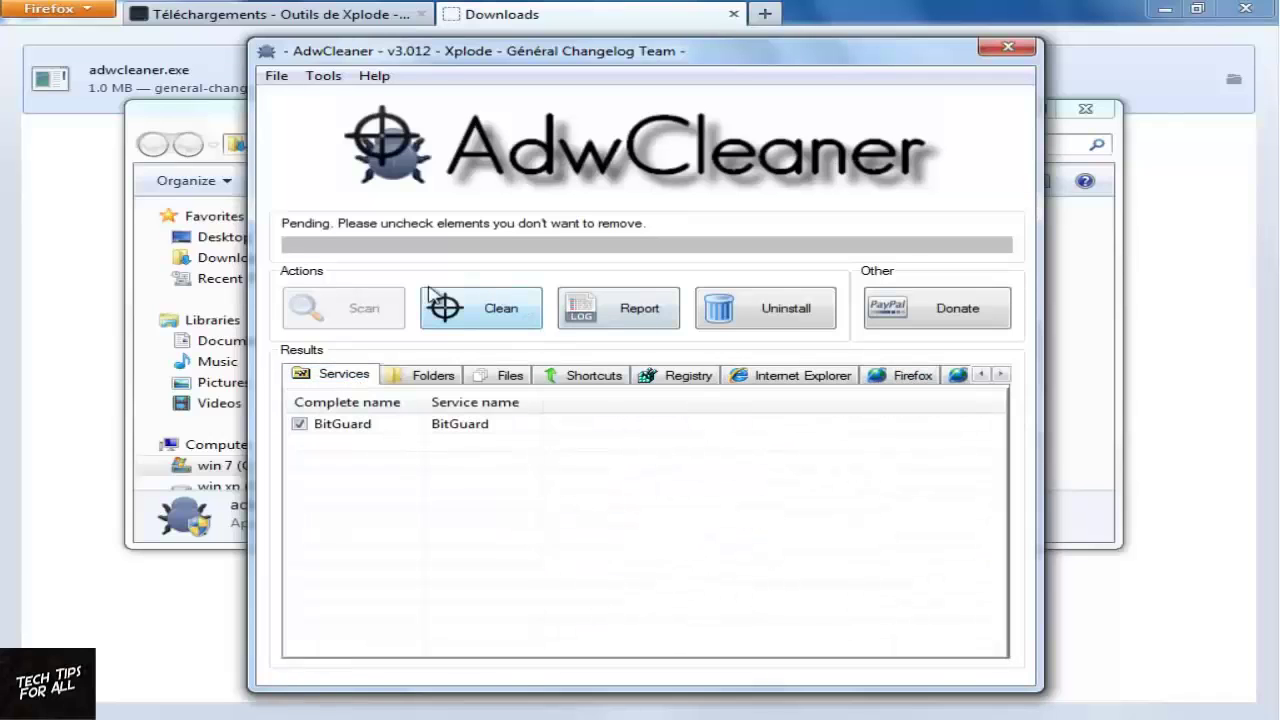
left_click(474, 318)
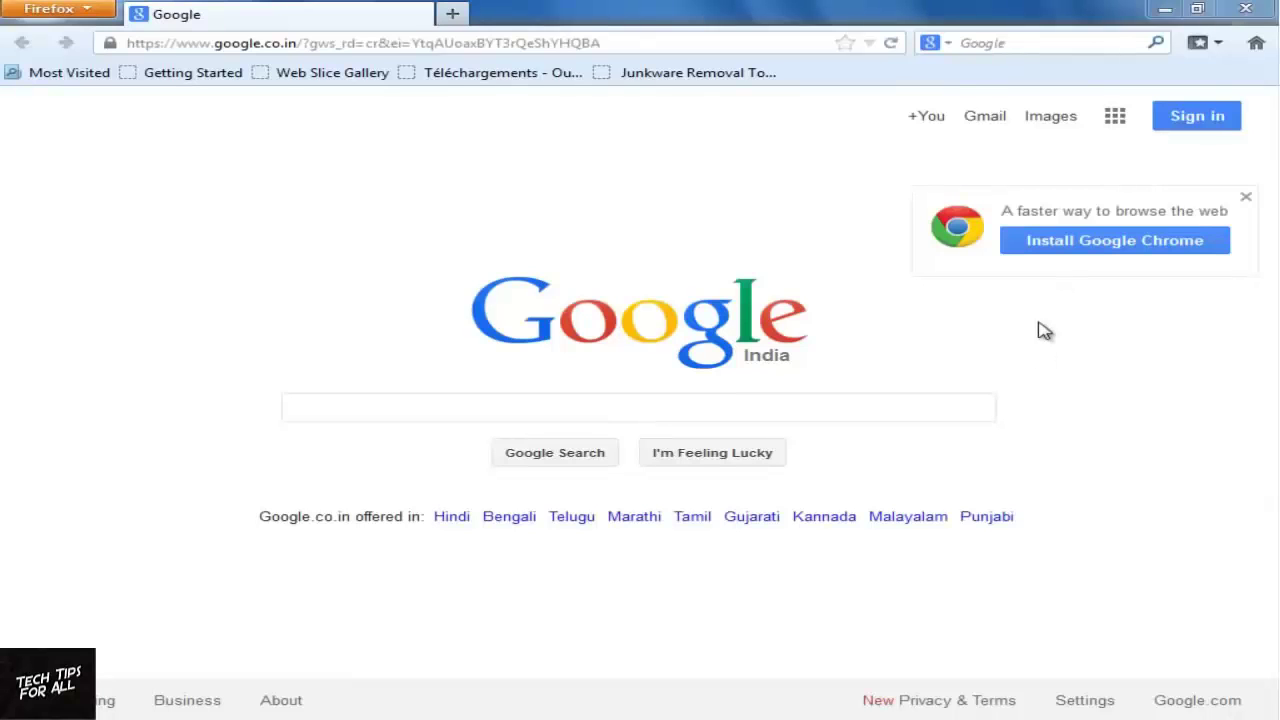
Open the bookmarked Junkware Removal Tool page in Firefox and save JRT.exe using the direct download
left_click(658, 76)
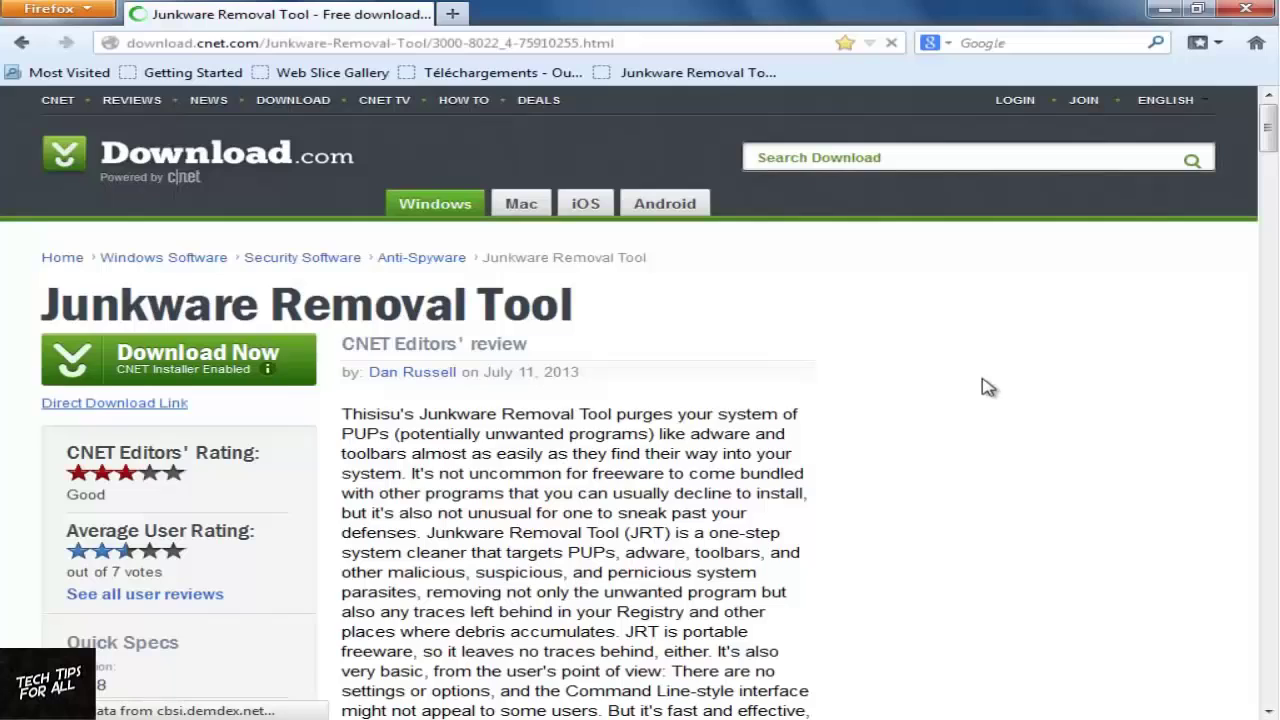
mouse_move(205, 470)
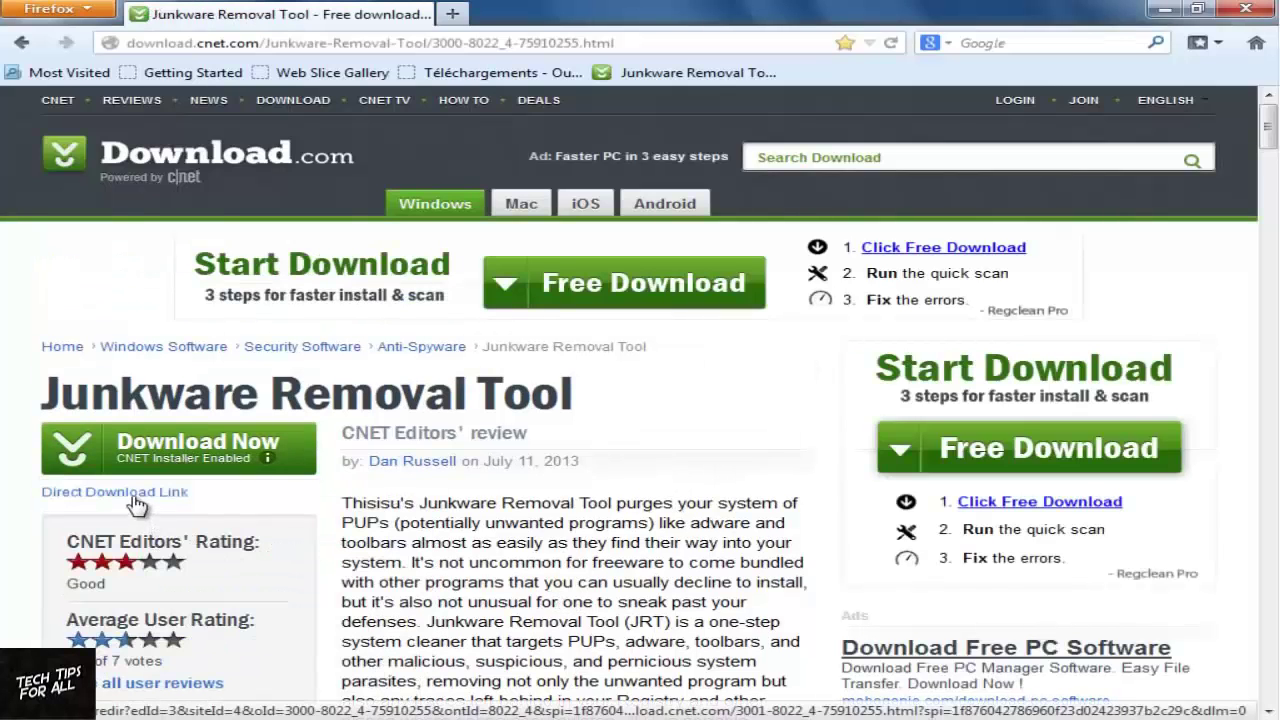
left_click(137, 500)
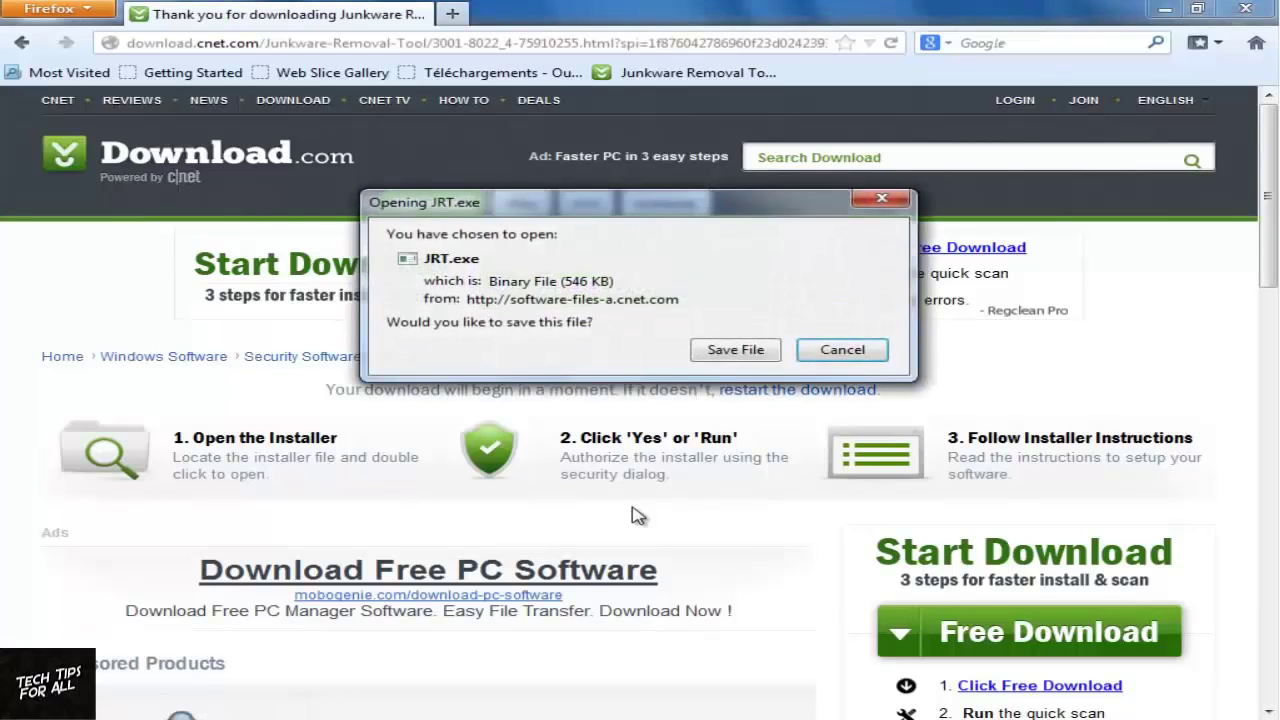
left_click(845, 400)
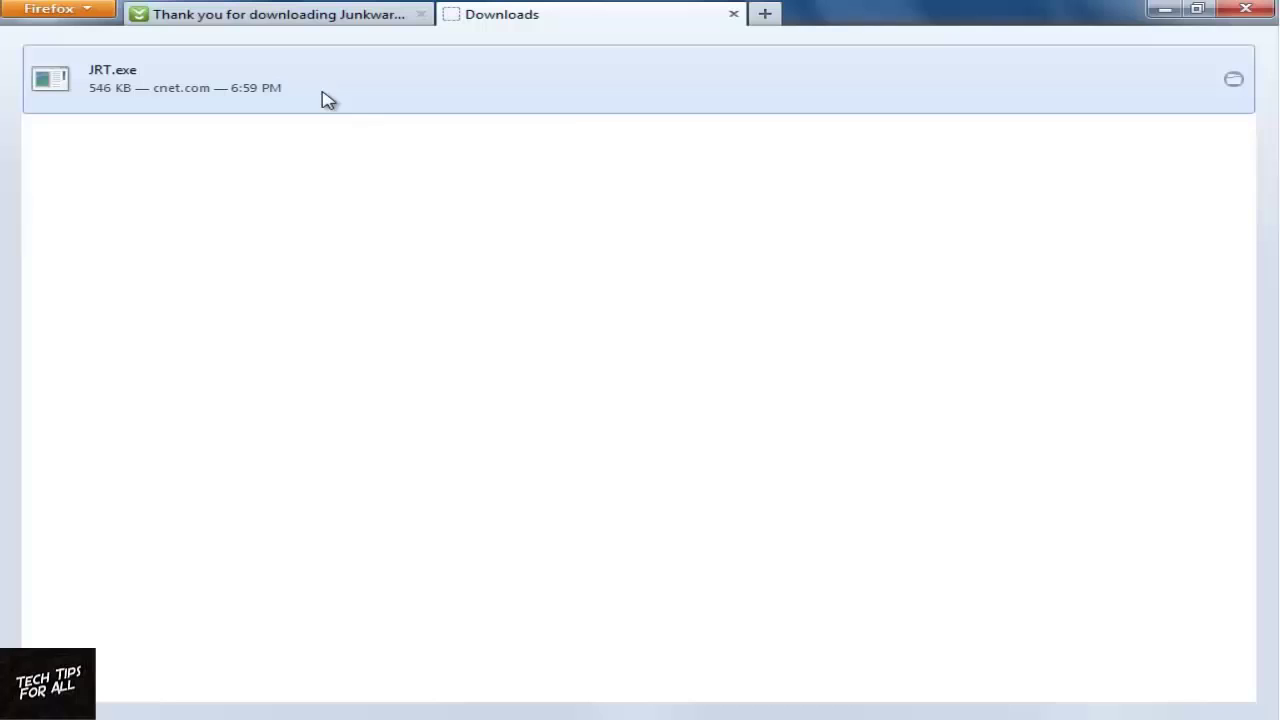
Run JRT from its download folder, allow it to make changes to the computer, and start the junkware scan
right_click(322, 98)
left_click(380, 128)
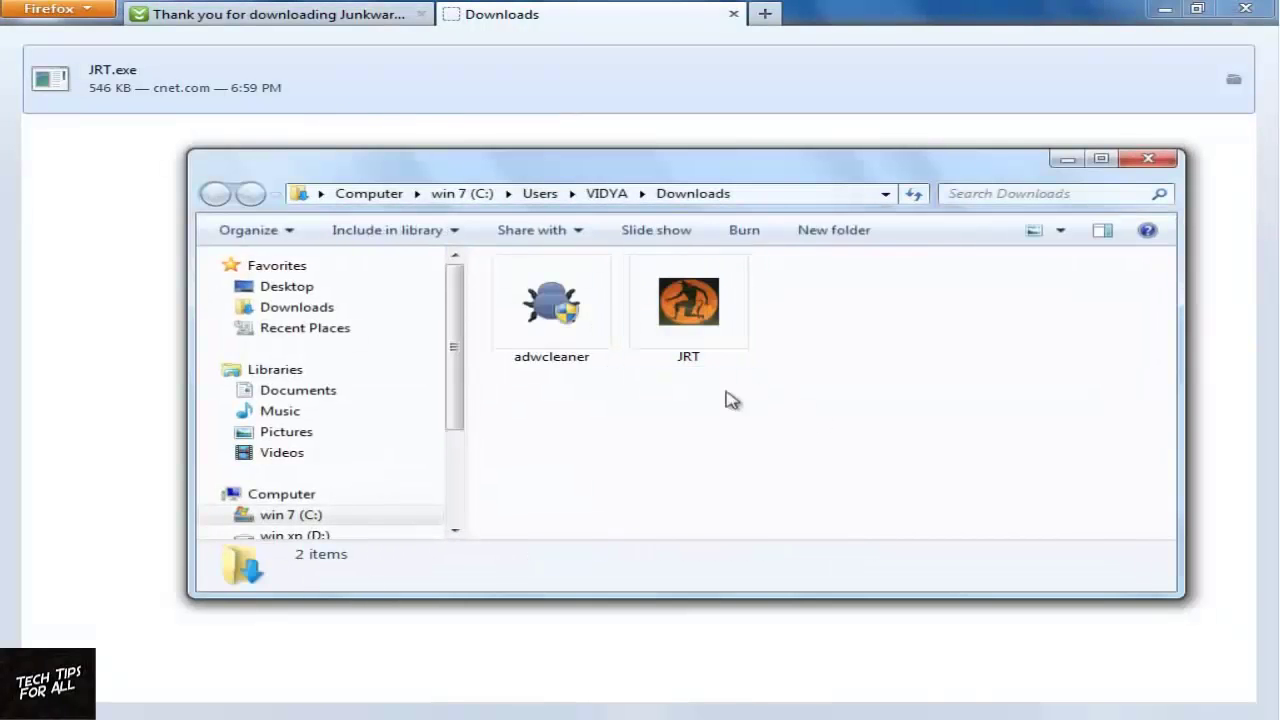
double_click(689, 333)
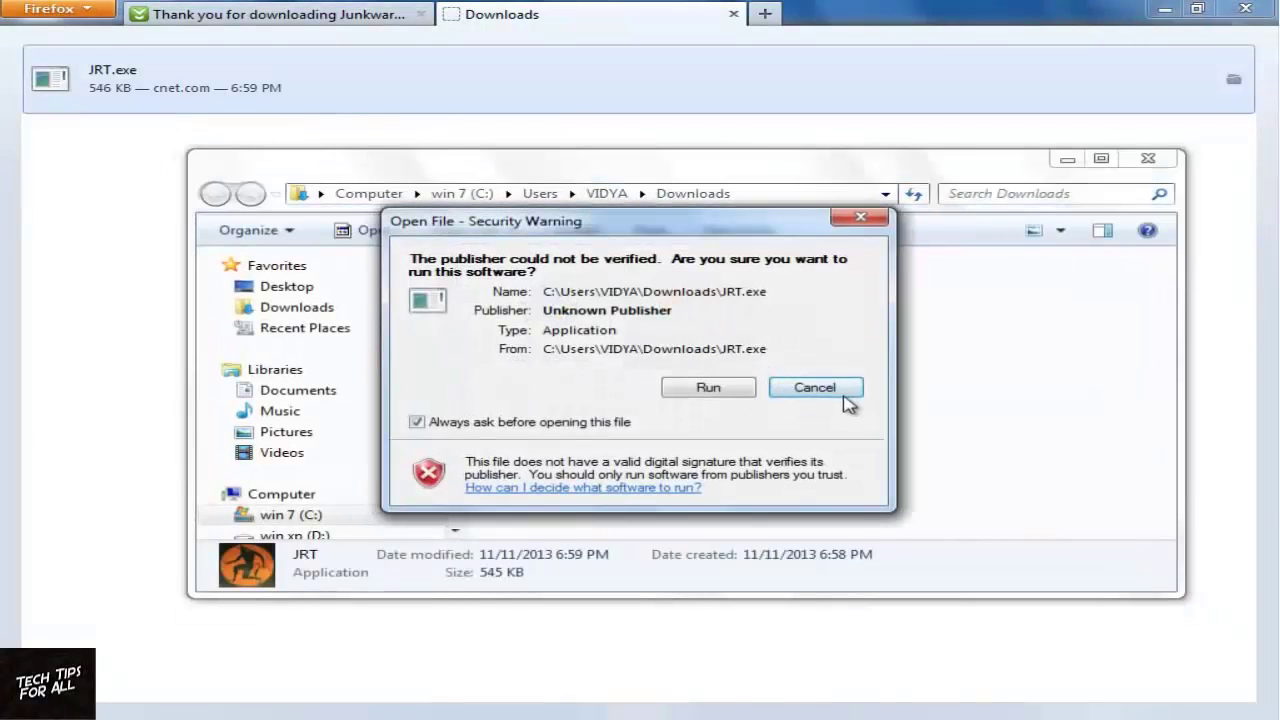
left_click(722, 389)
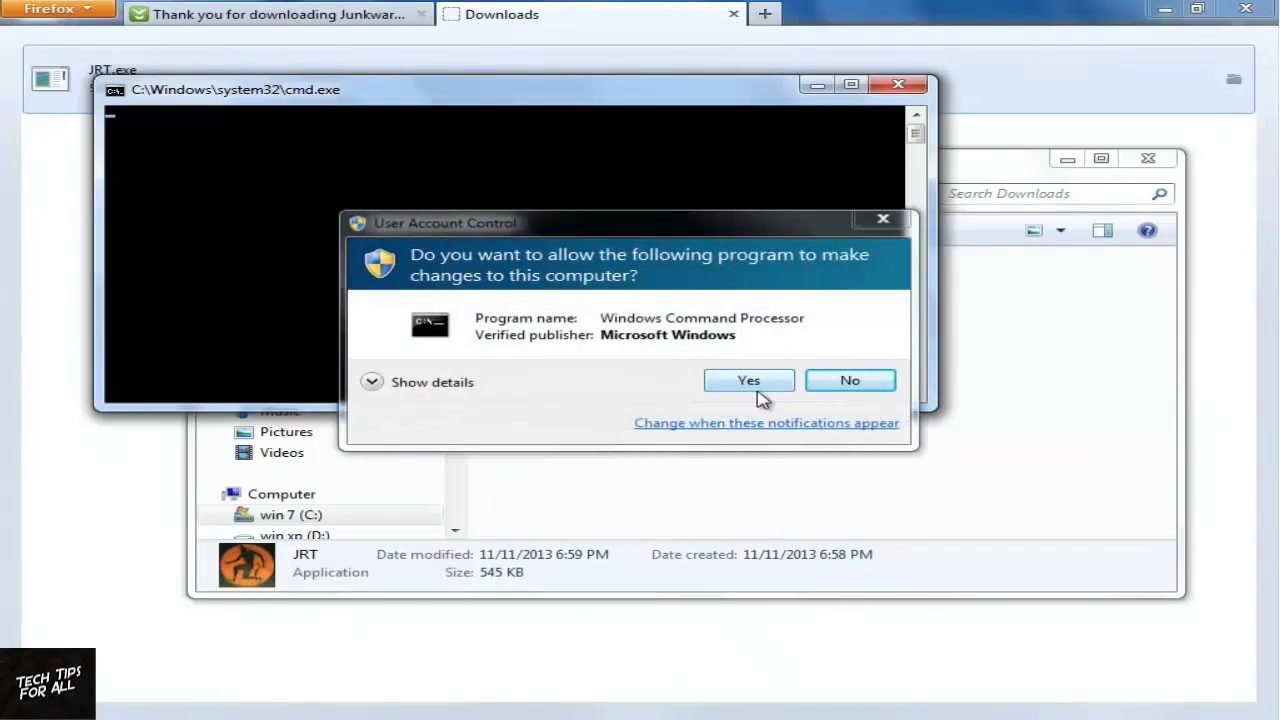
left_click(758, 390)
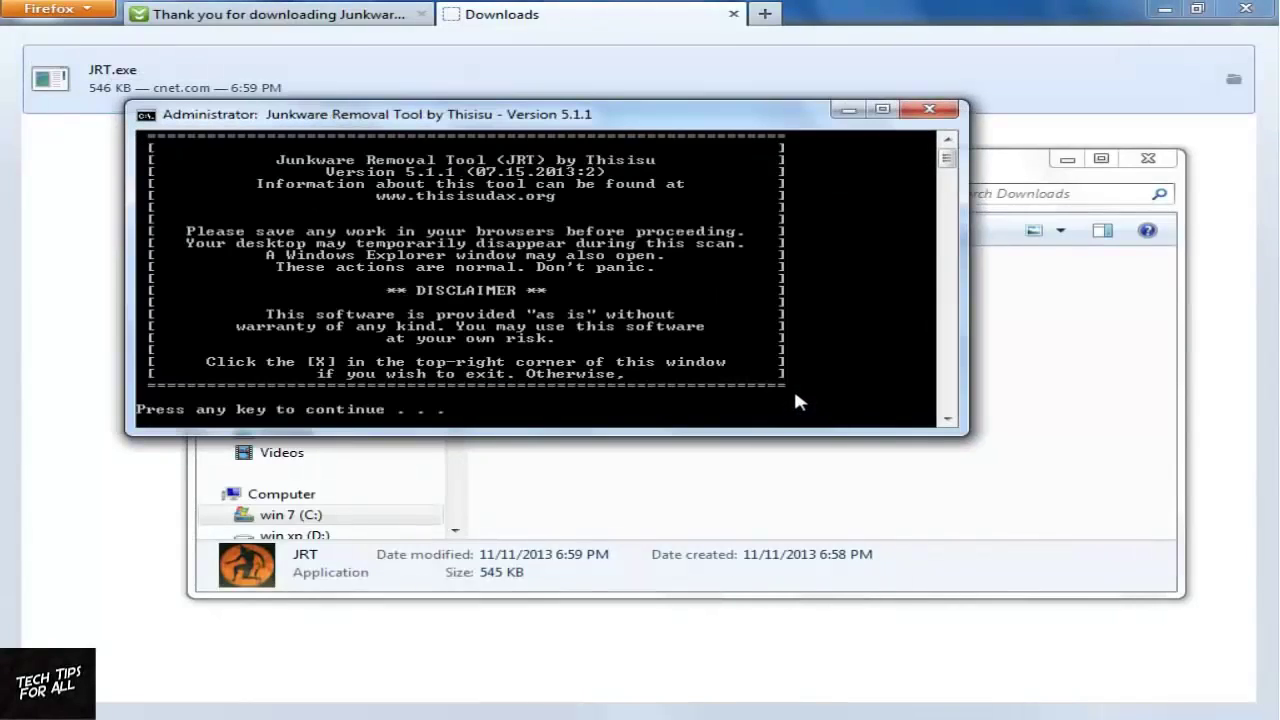
scroll(790, 370, "down", 2)
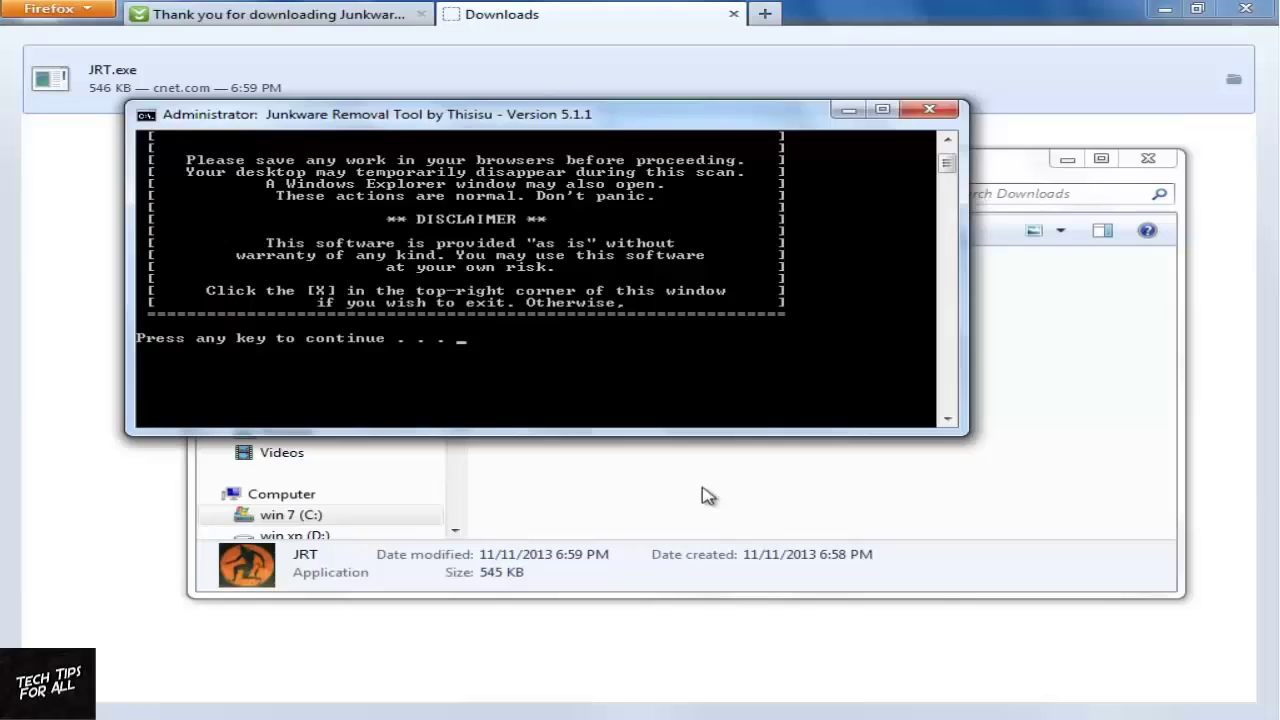
key("Return")
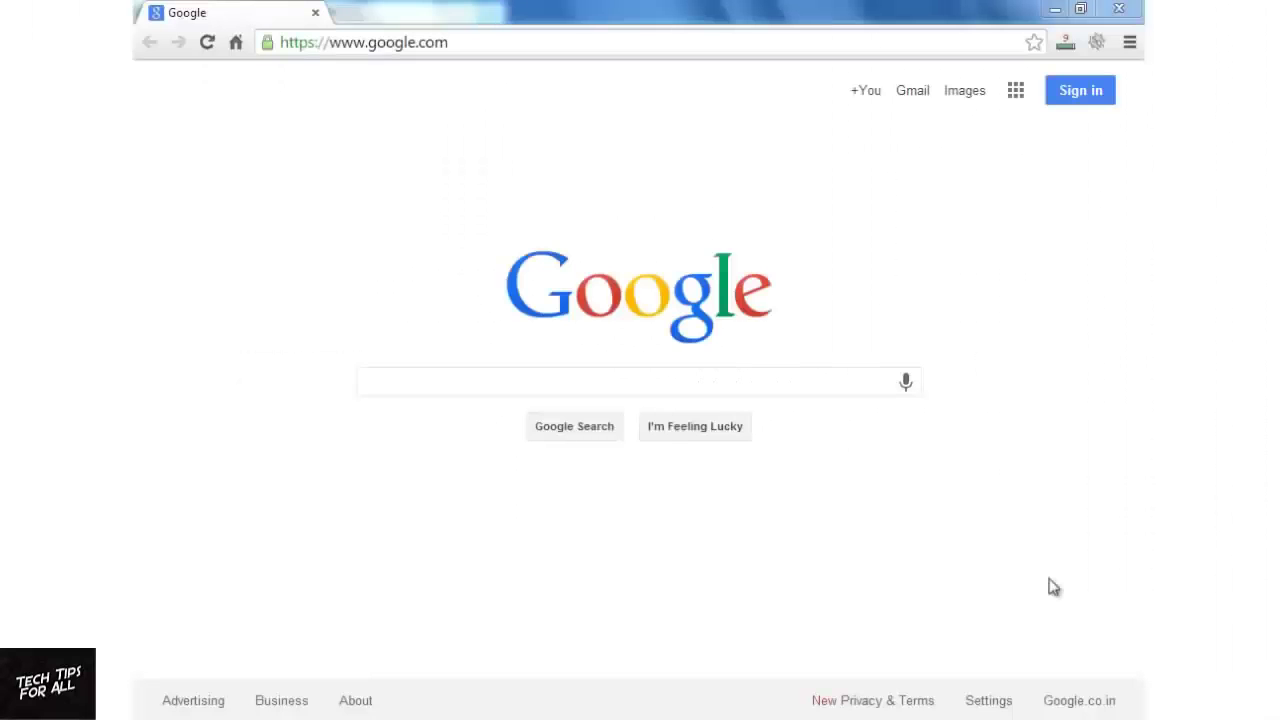
Search the Control Panel for "add" and open the page for adding or removing programs
key("super")
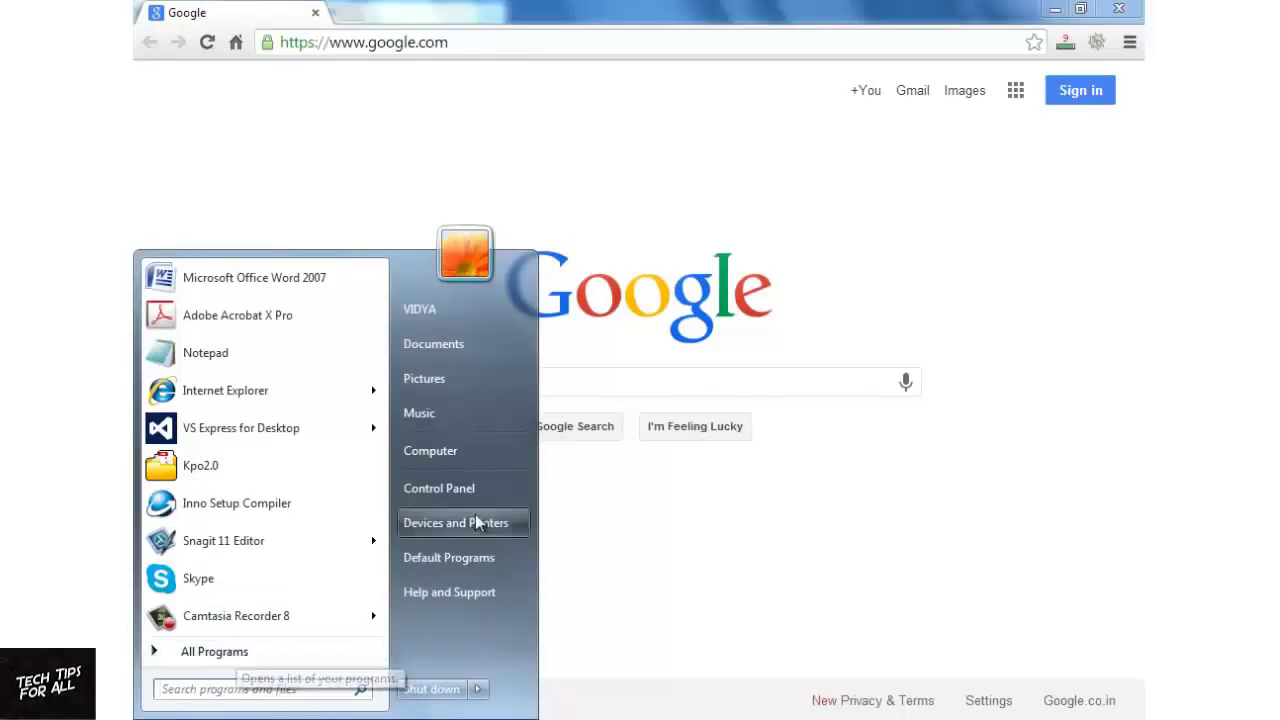
left_click(474, 489)
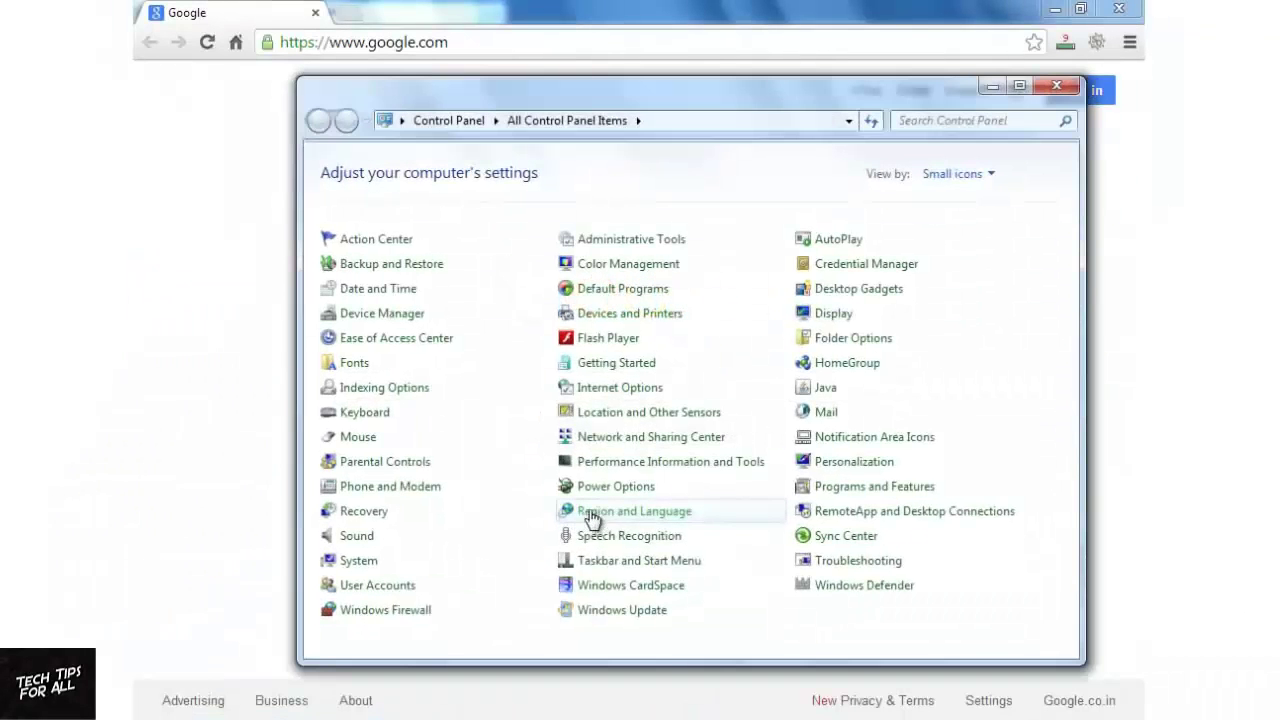
left_click(945, 125)
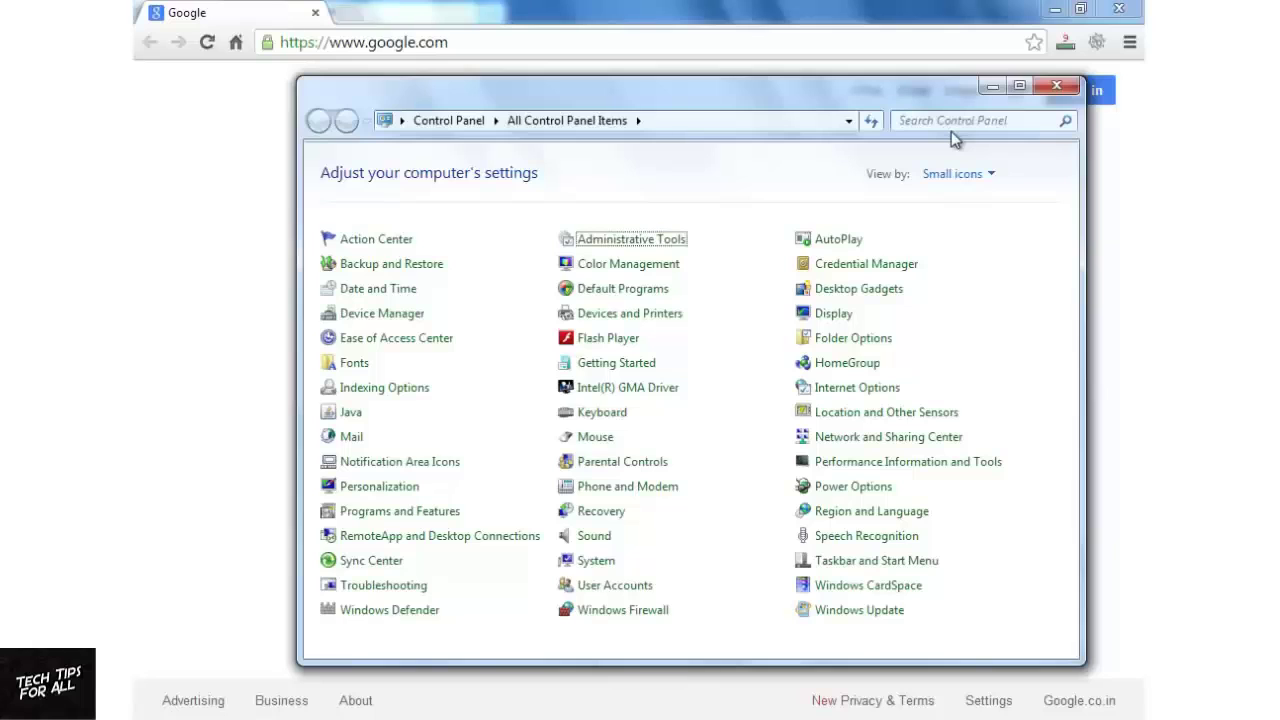
left_click(956, 121)
type("ad")
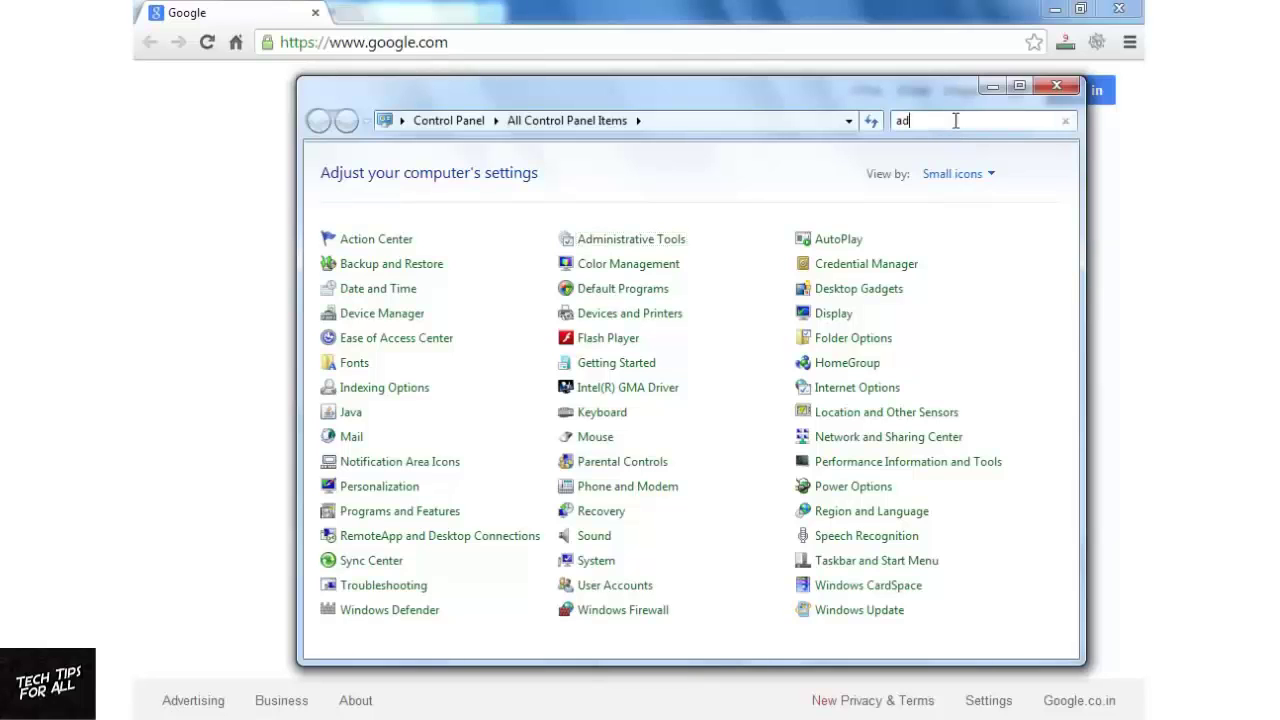
type("d")
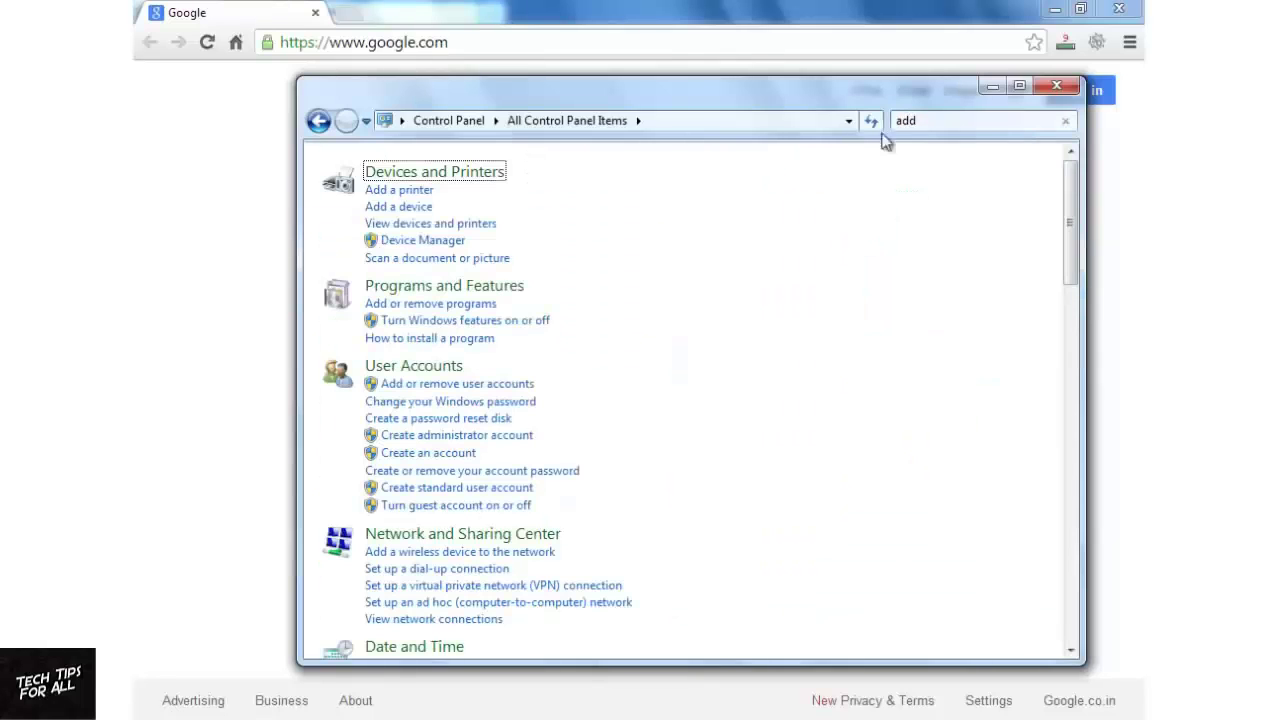
left_click(402, 304)
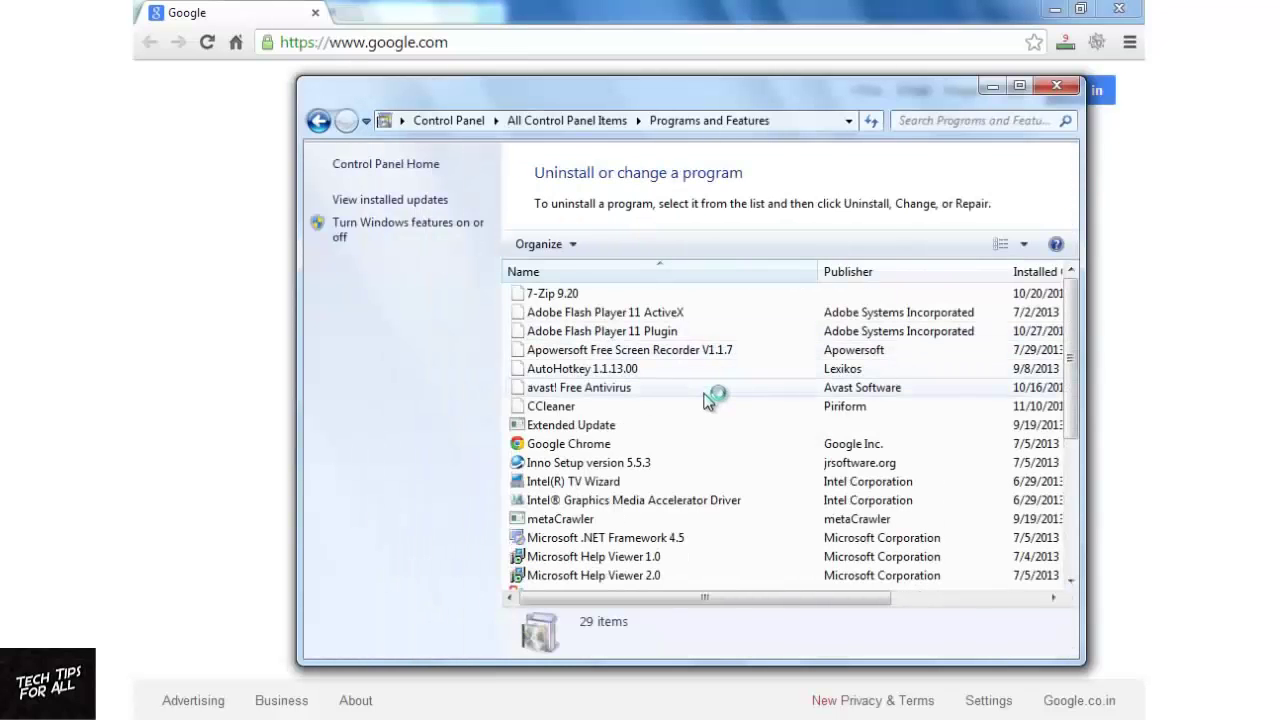
Sort the installed programs by name and uninstall Snap.Do, agreeing to close the browsers
left_click(654, 266)
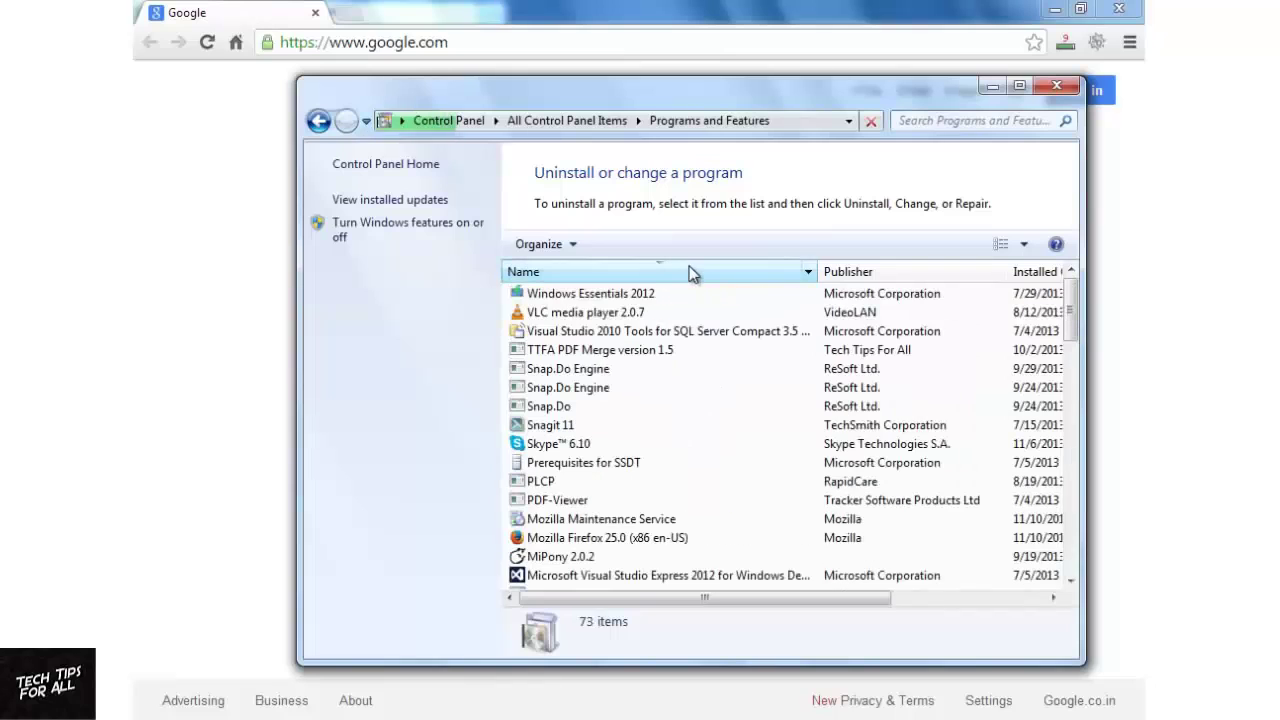
left_click(695, 272)
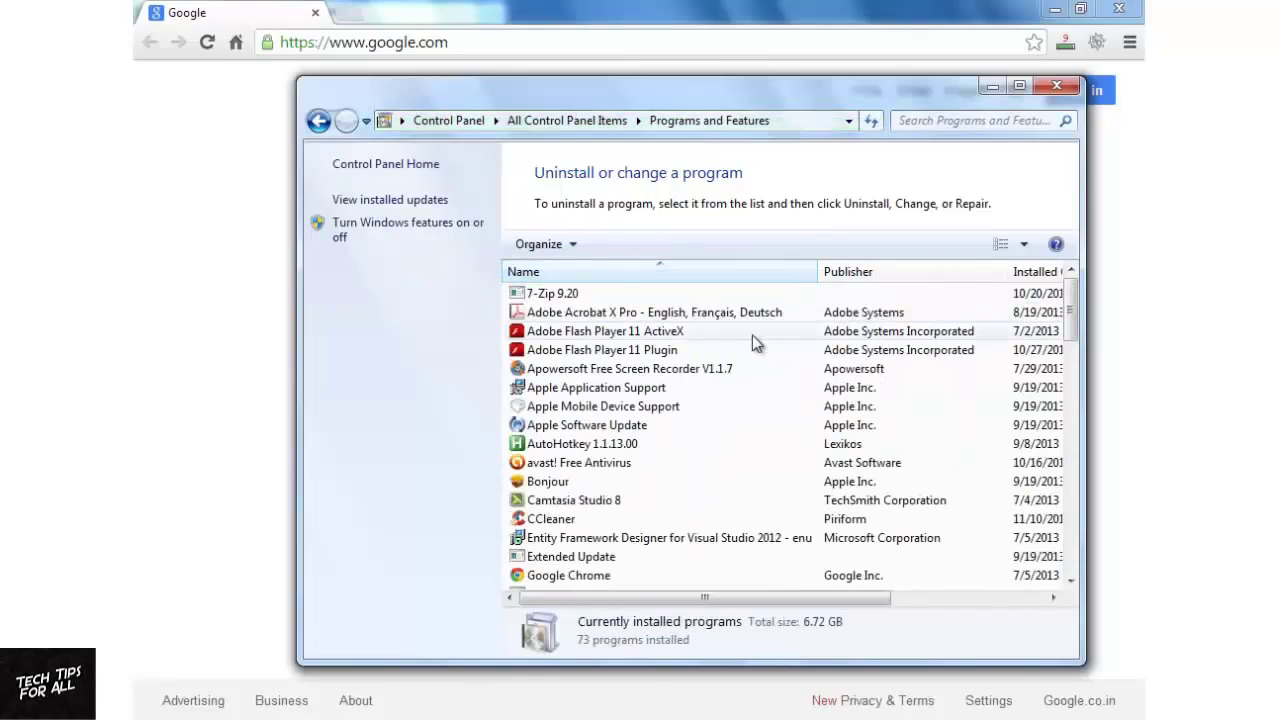
scroll(740, 380, "down", 17)
left_click(605, 485)
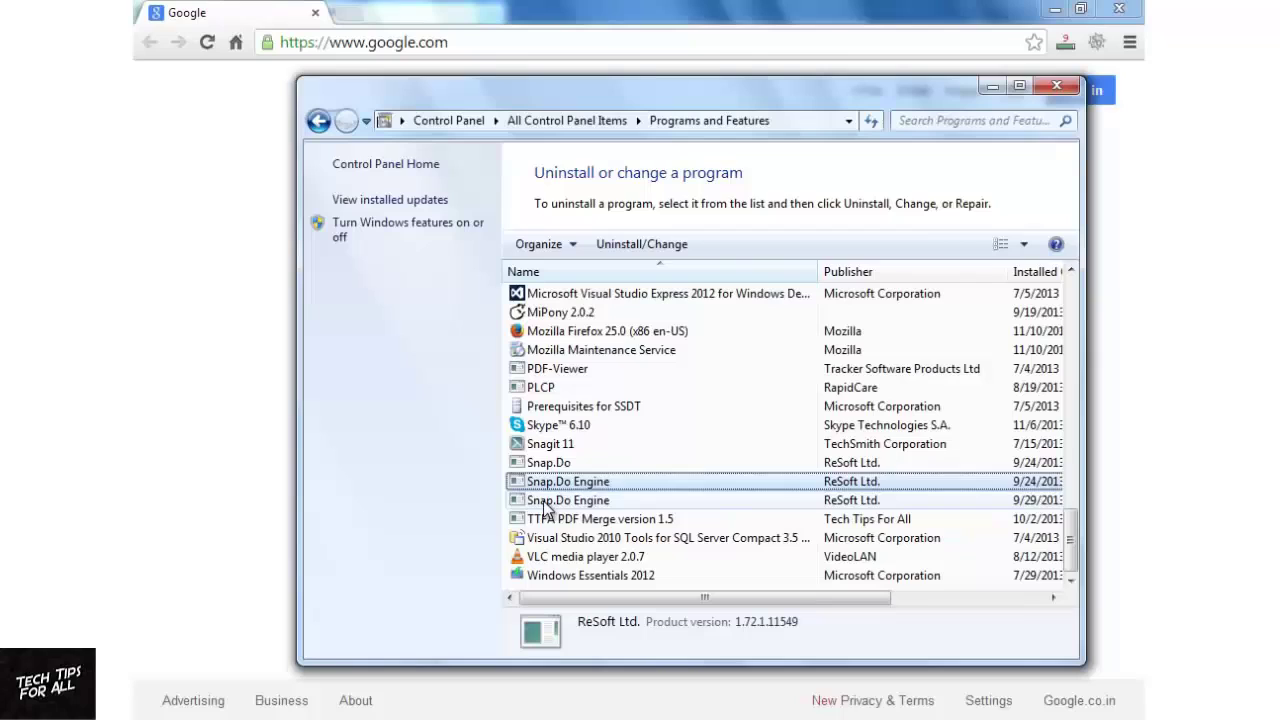
left_click(565, 502)
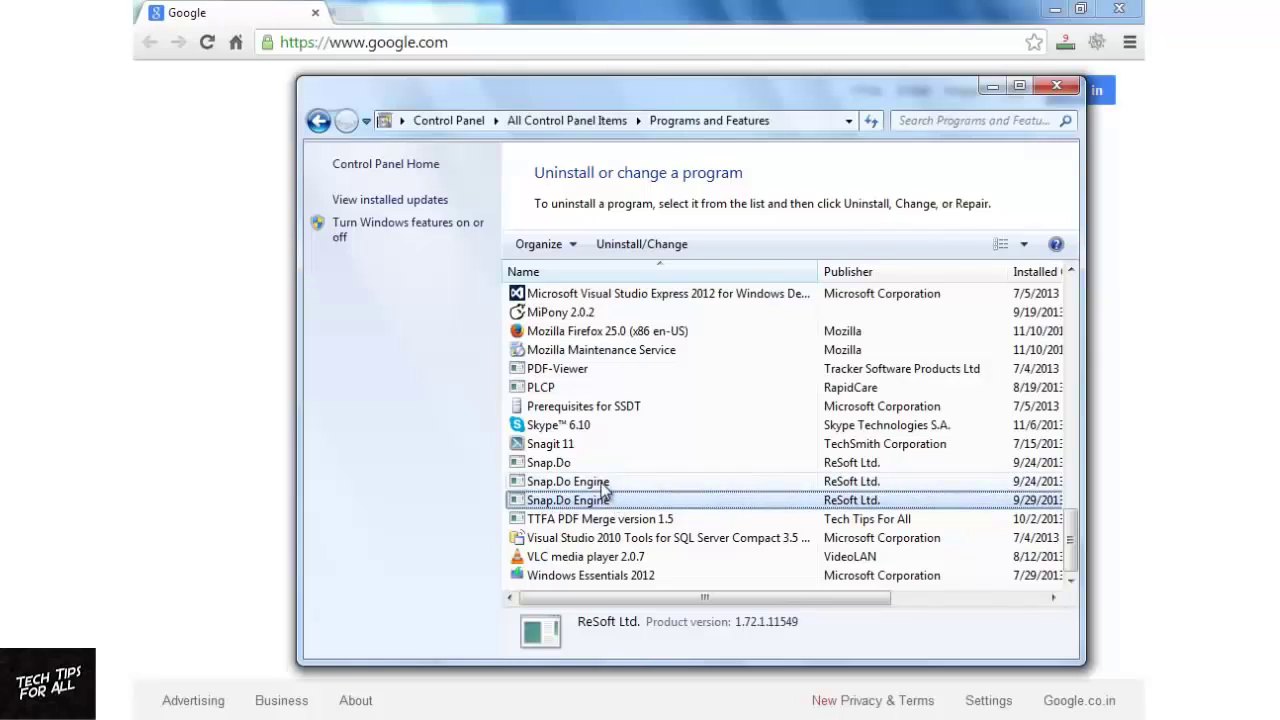
right_click(603, 485)
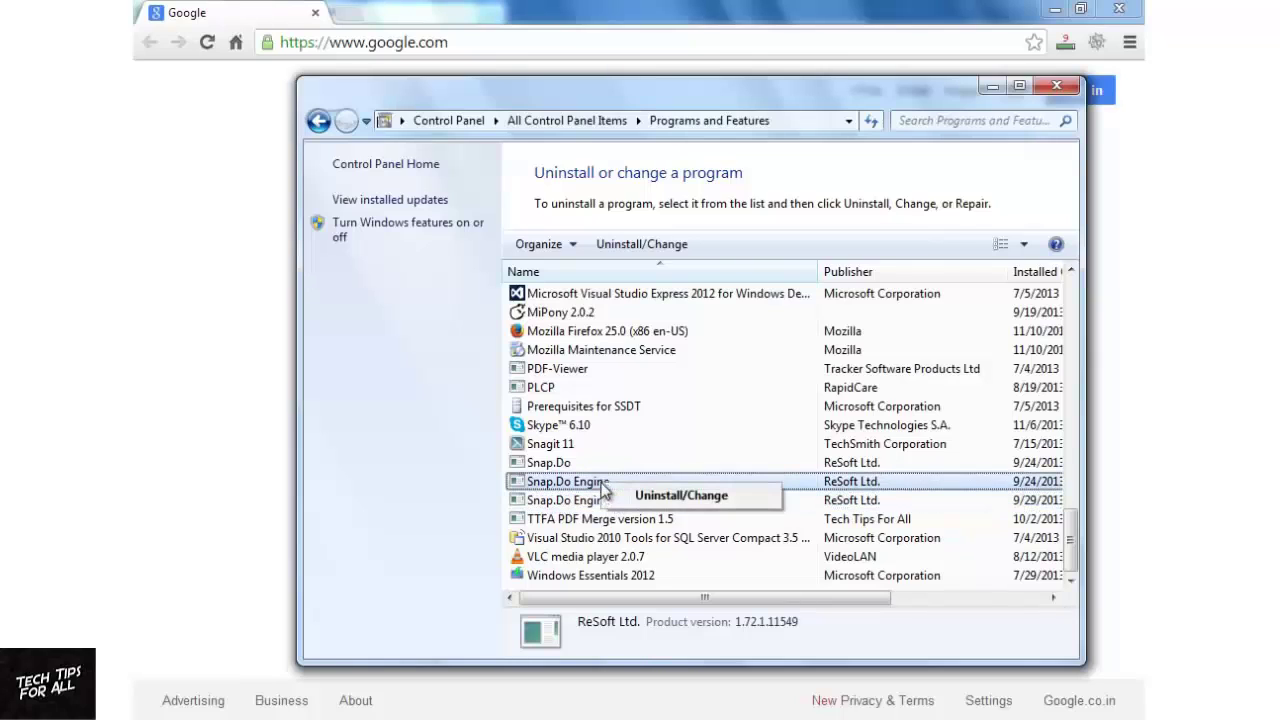
left_click(681, 496)
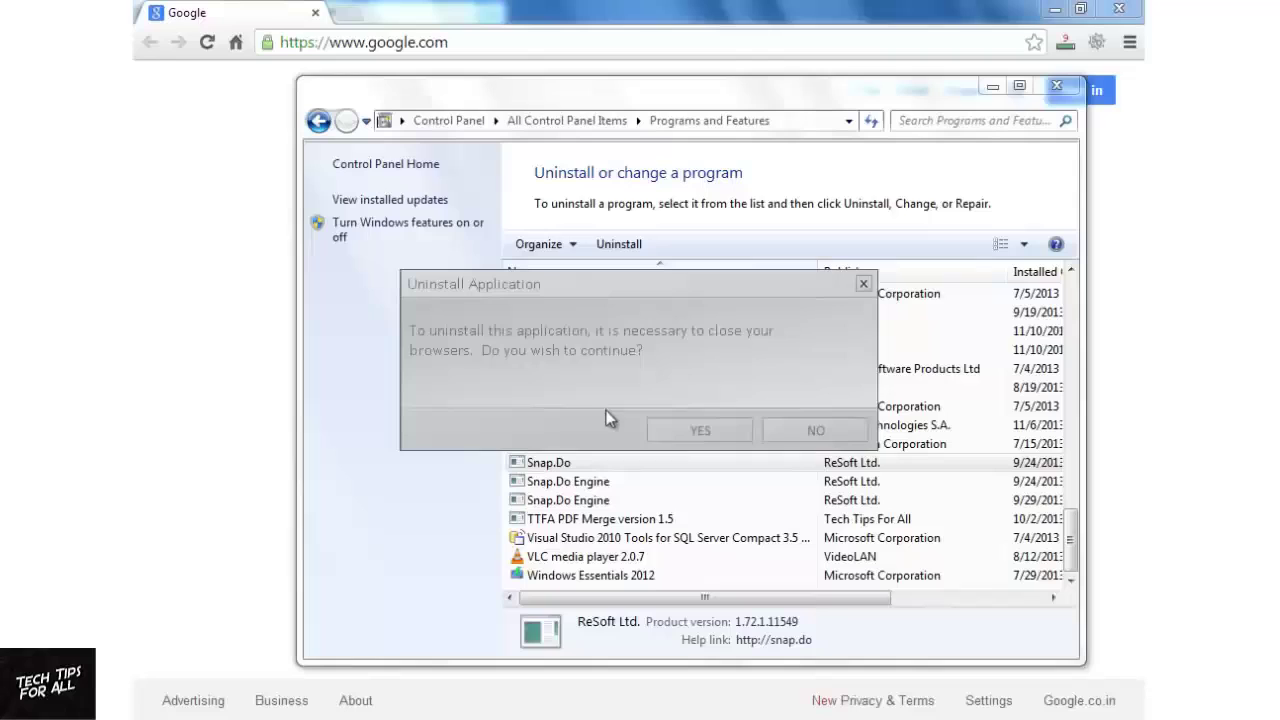
left_click(671, 431)
left_click(1018, 88)
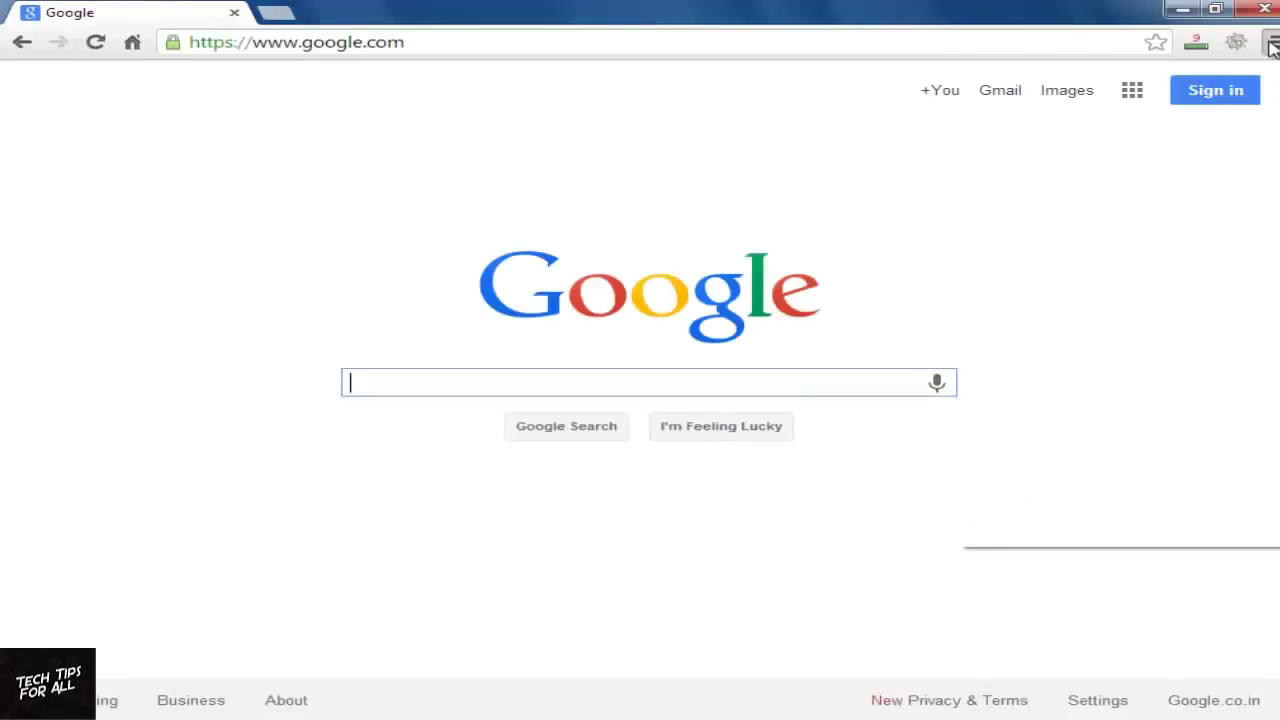
Switch to Google Chrome, remove the Loop YouTube Video extension, and close the extensions page
left_click(1272, 46)
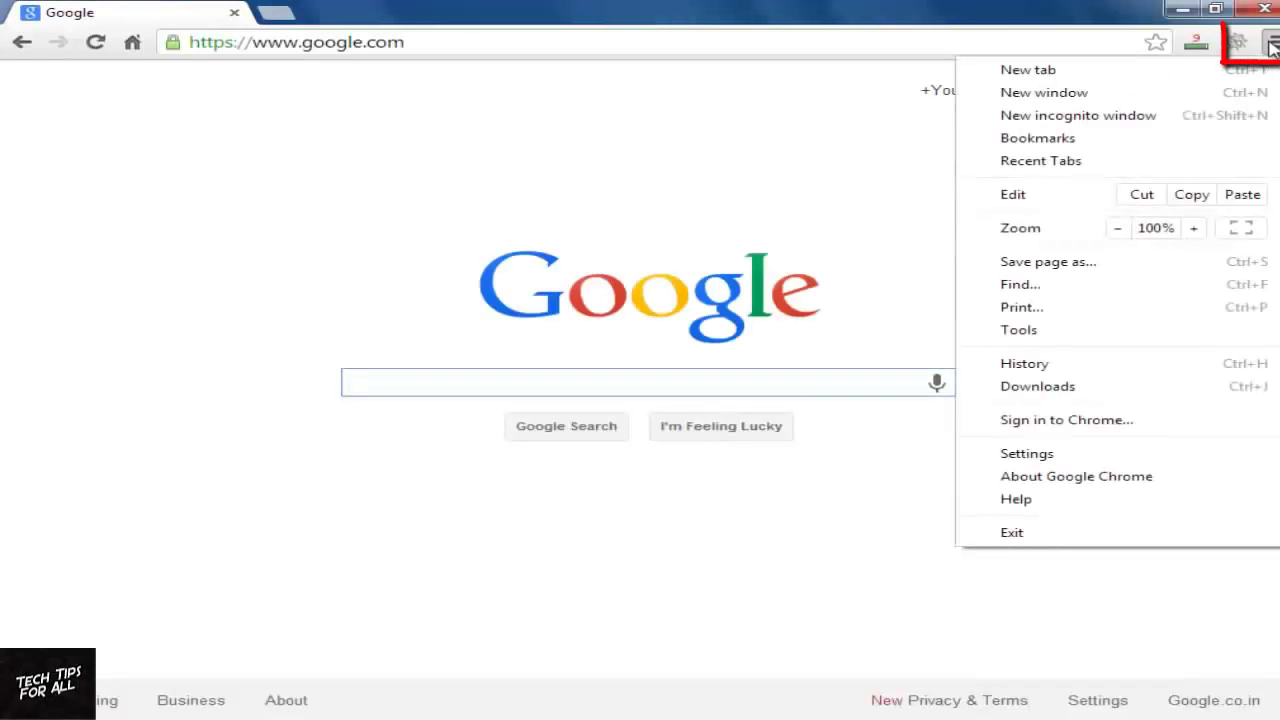
left_click(1043, 458)
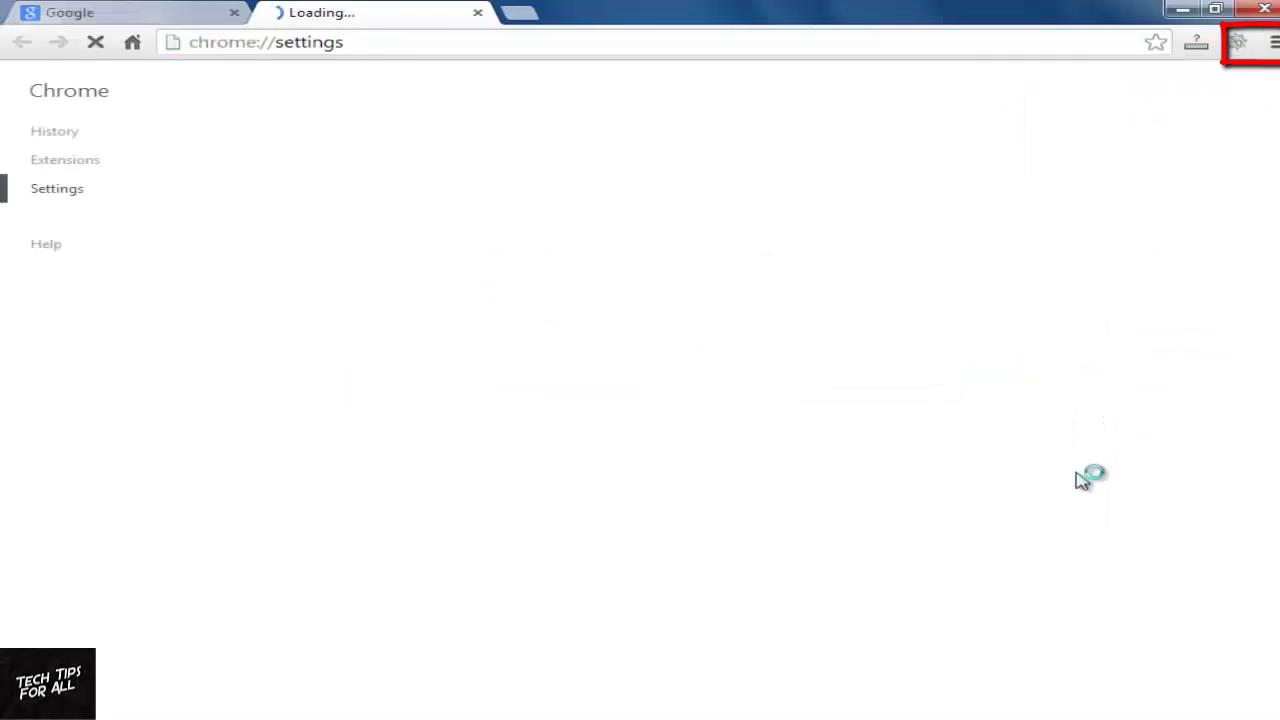
left_click(45, 162)
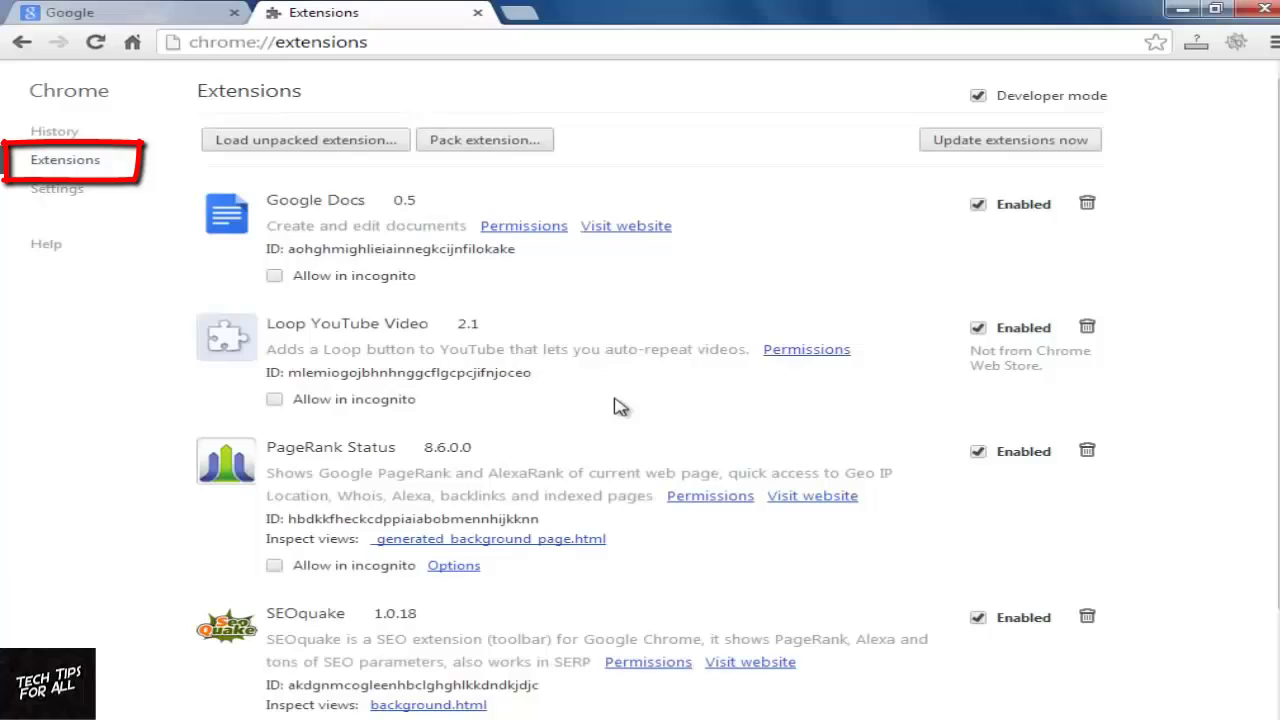
left_click(1087, 330)
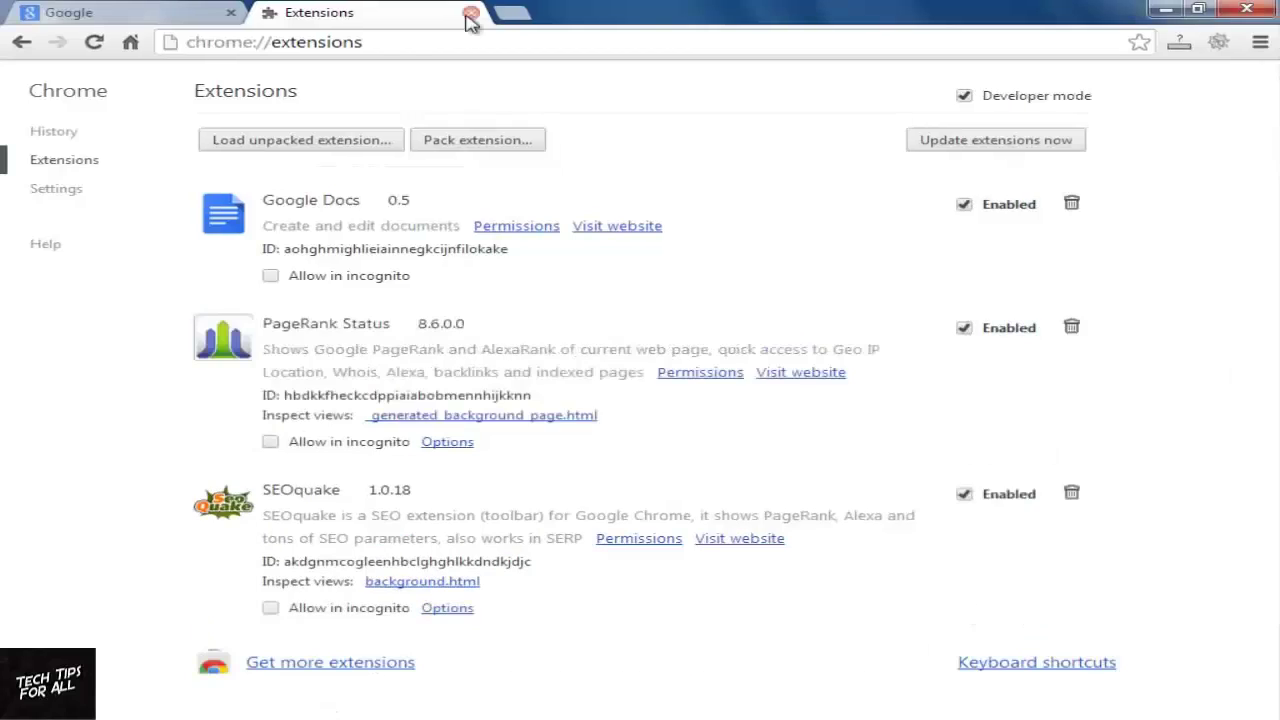
left_click(470, 14)
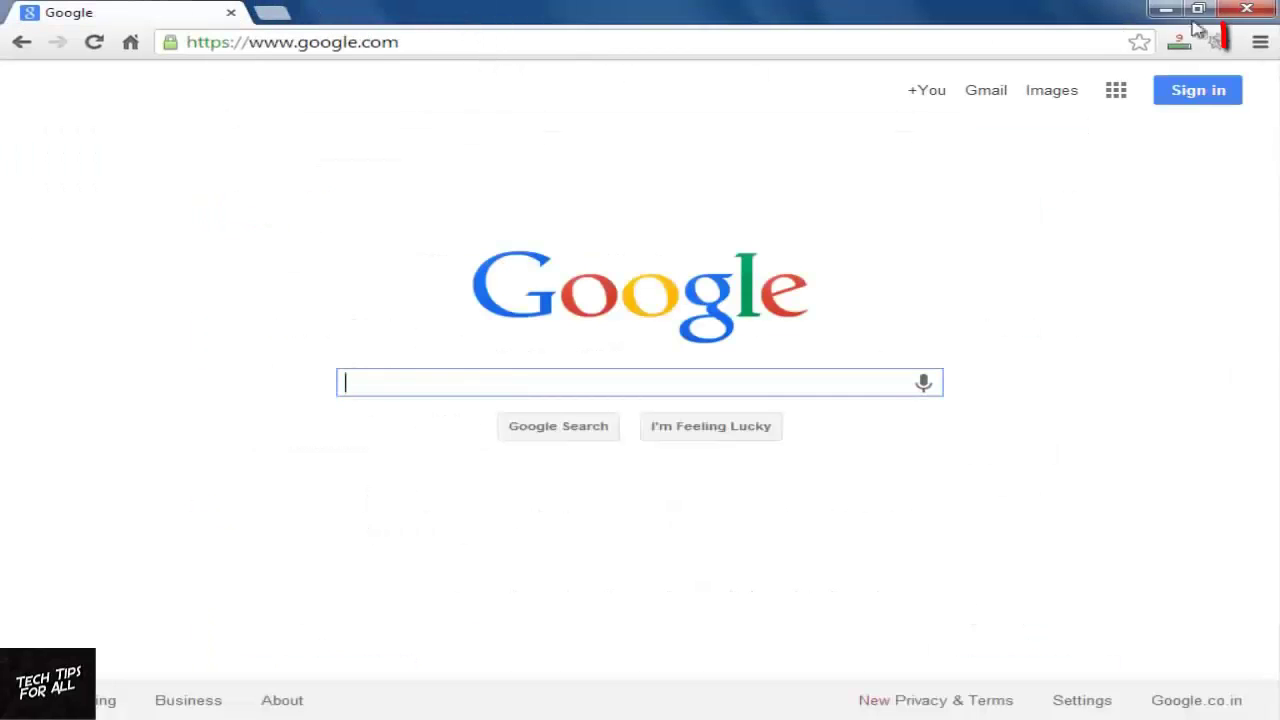
left_click(1260, 44)
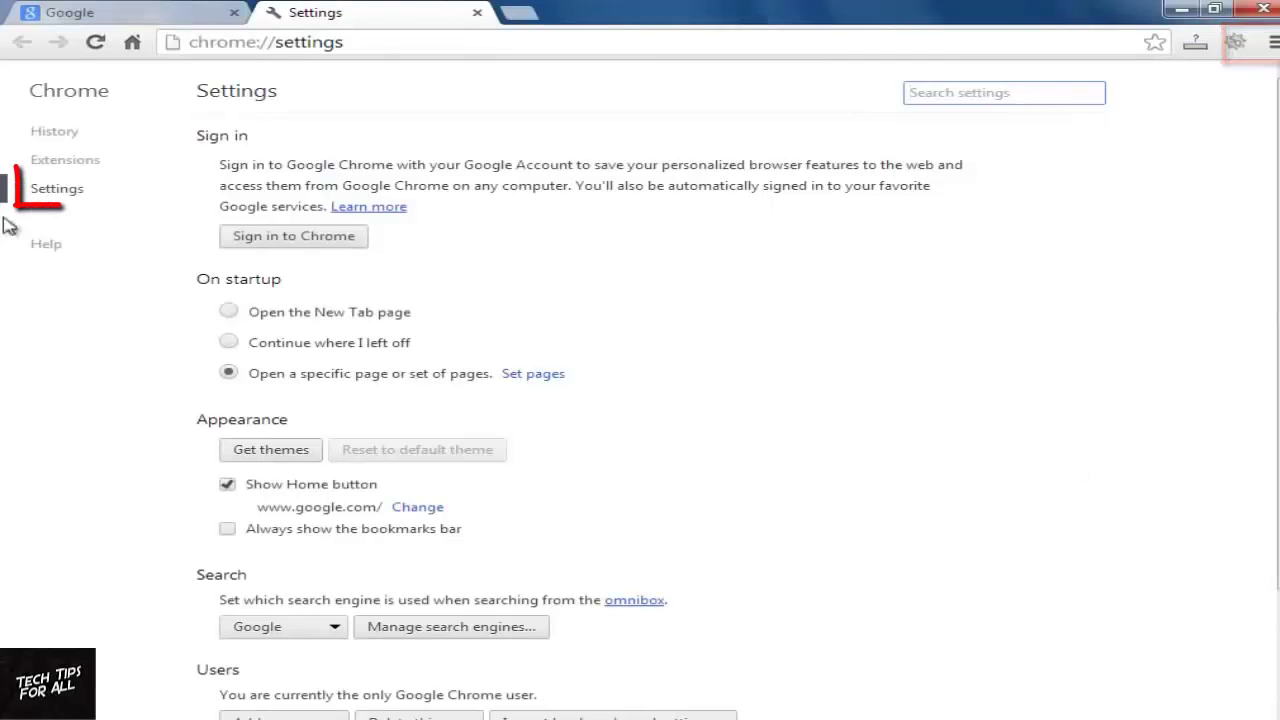
scroll(385, 348, "down", 3)
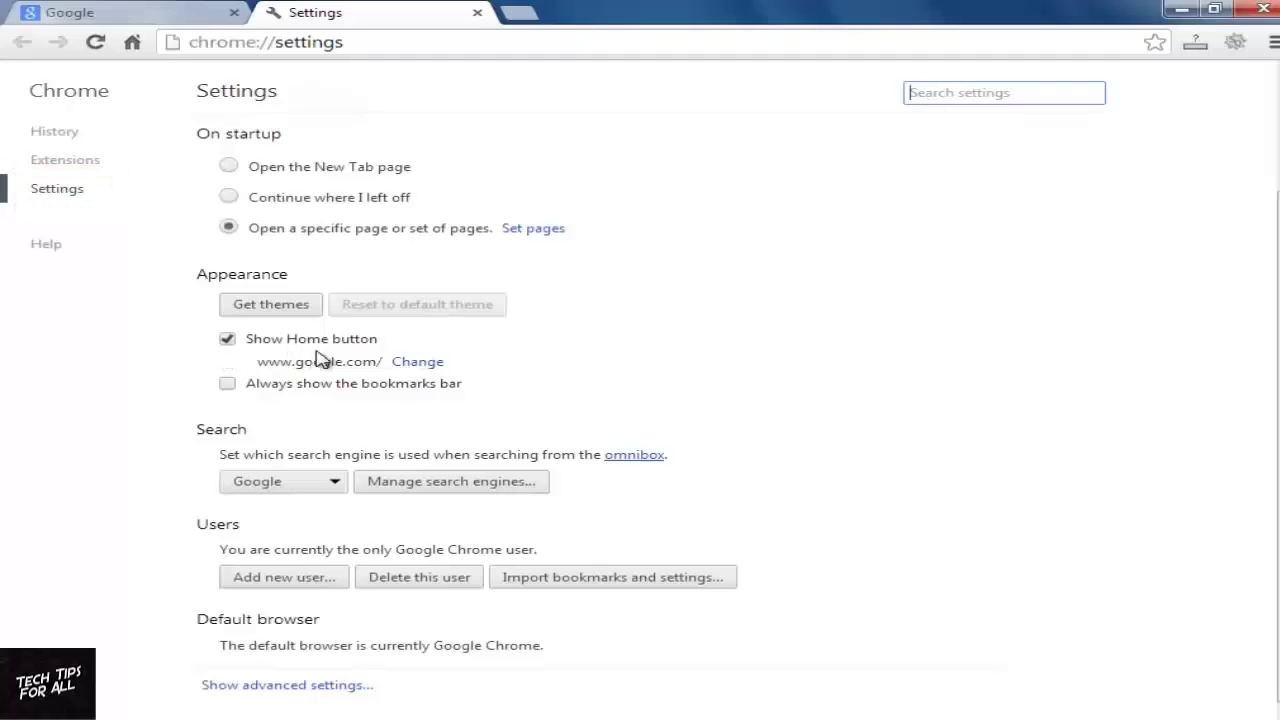
left_click(416, 362)
left_click_drag(828, 403, 544, 398)
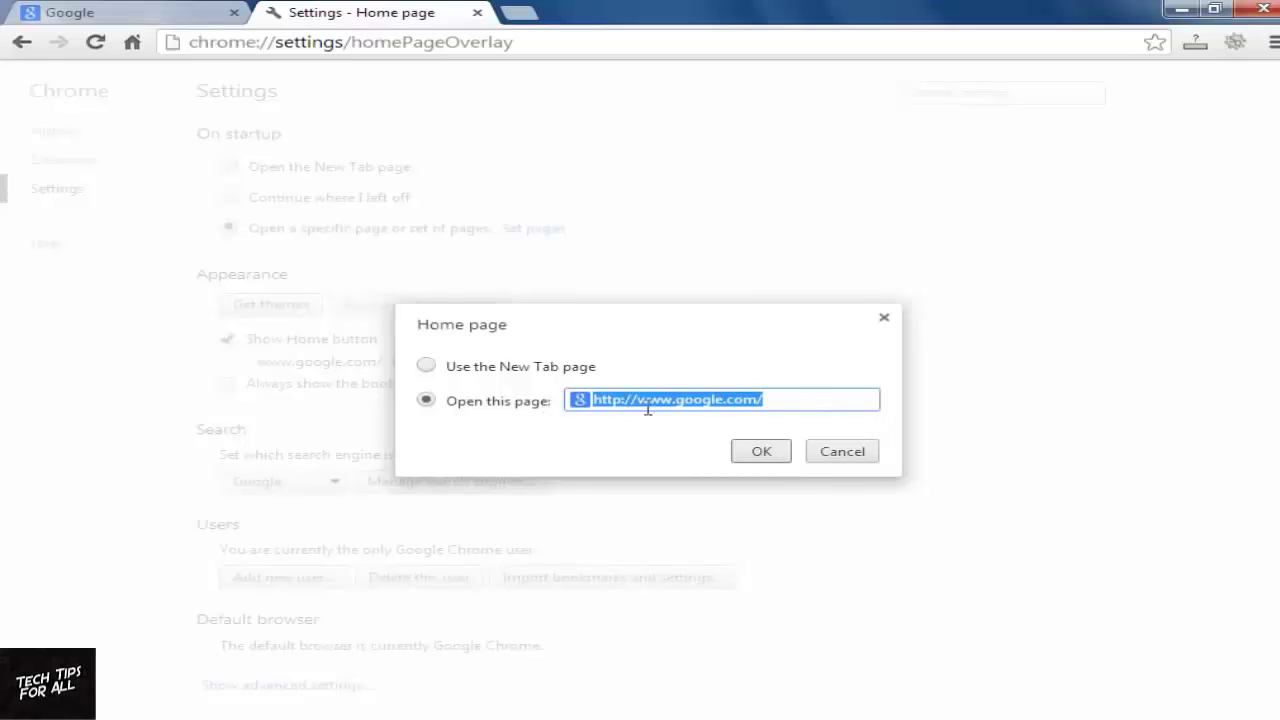
left_click(781, 451)
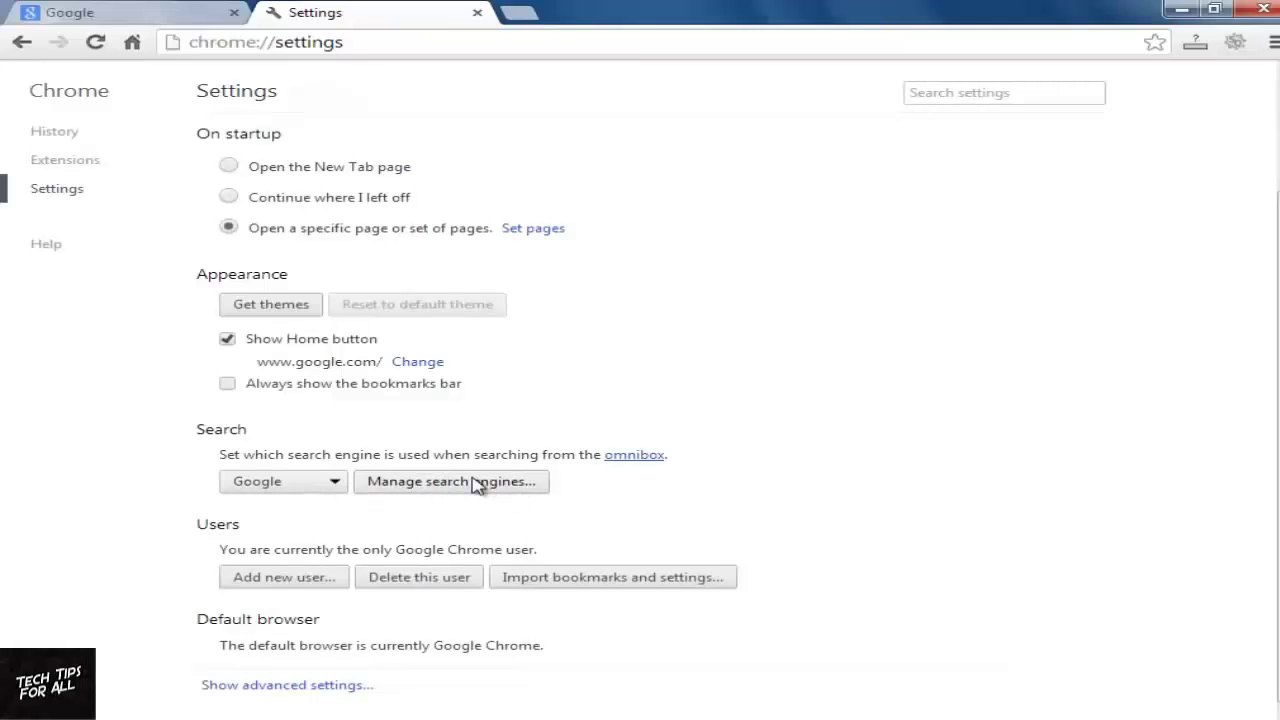
Choose Google as Chrome's default search engine and open the list of specific startup pages
left_click(335, 482)
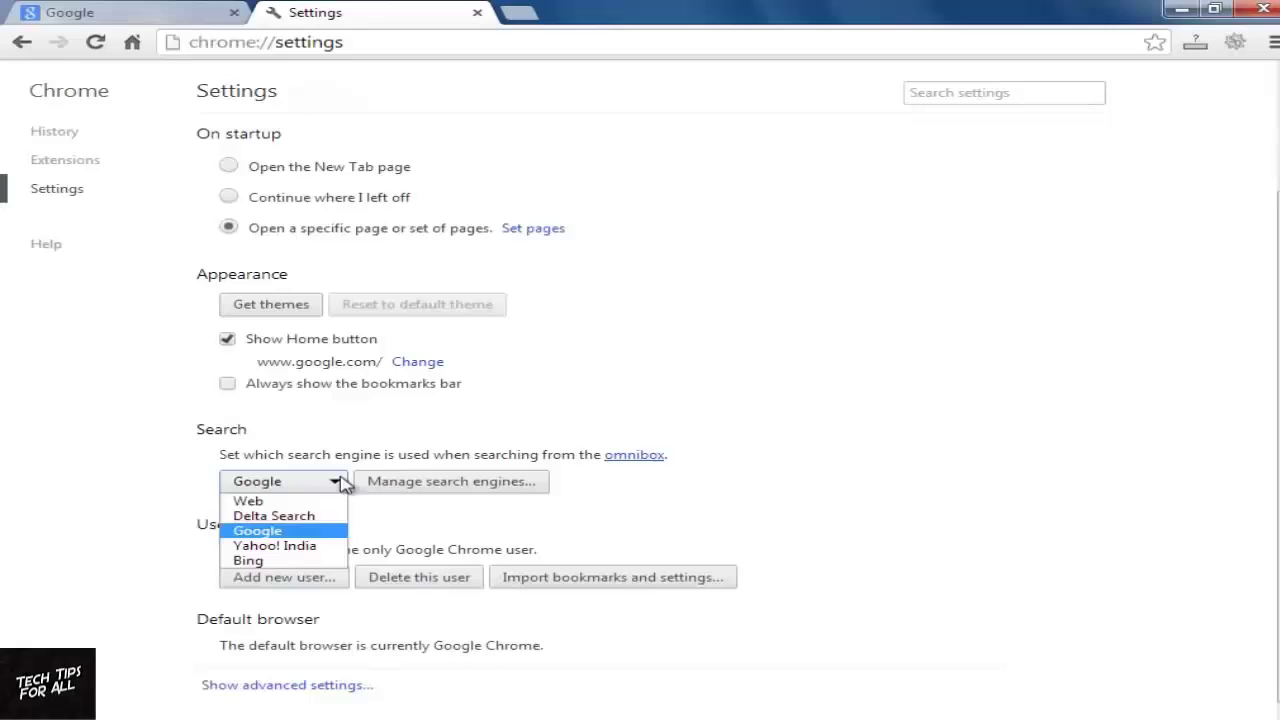
left_click(296, 532)
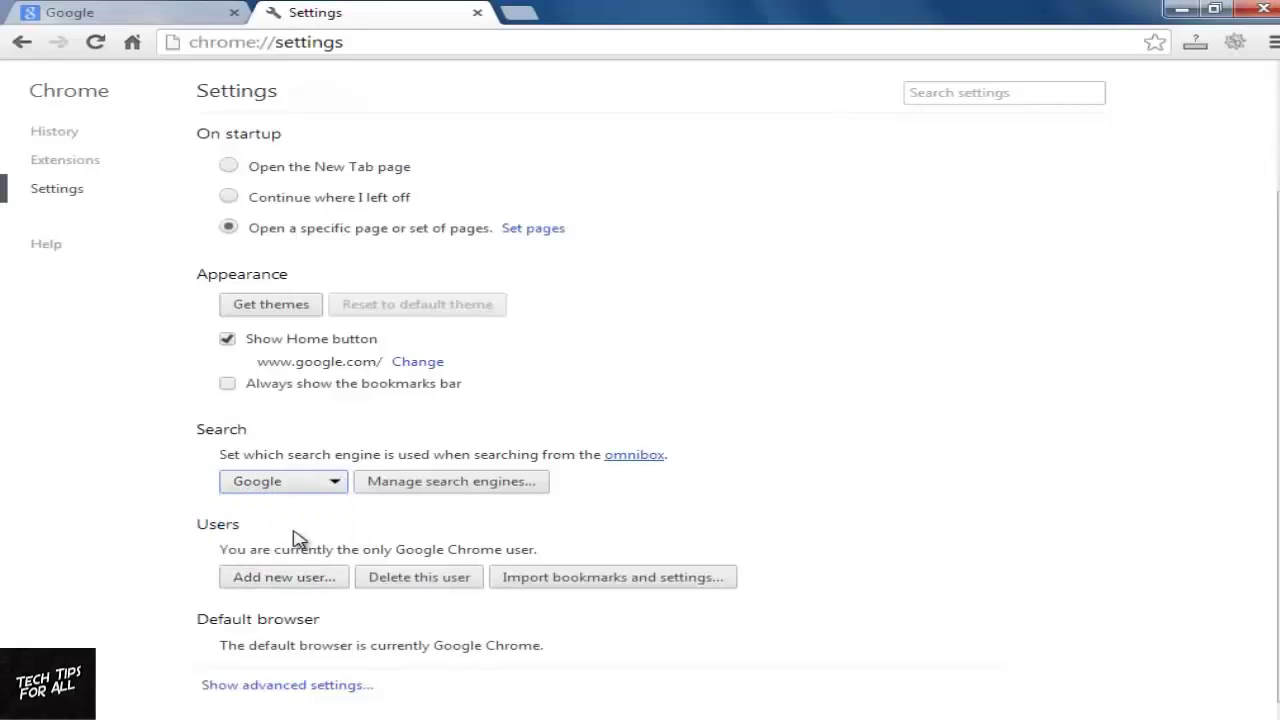
left_click(537, 513)
left_click(533, 229)
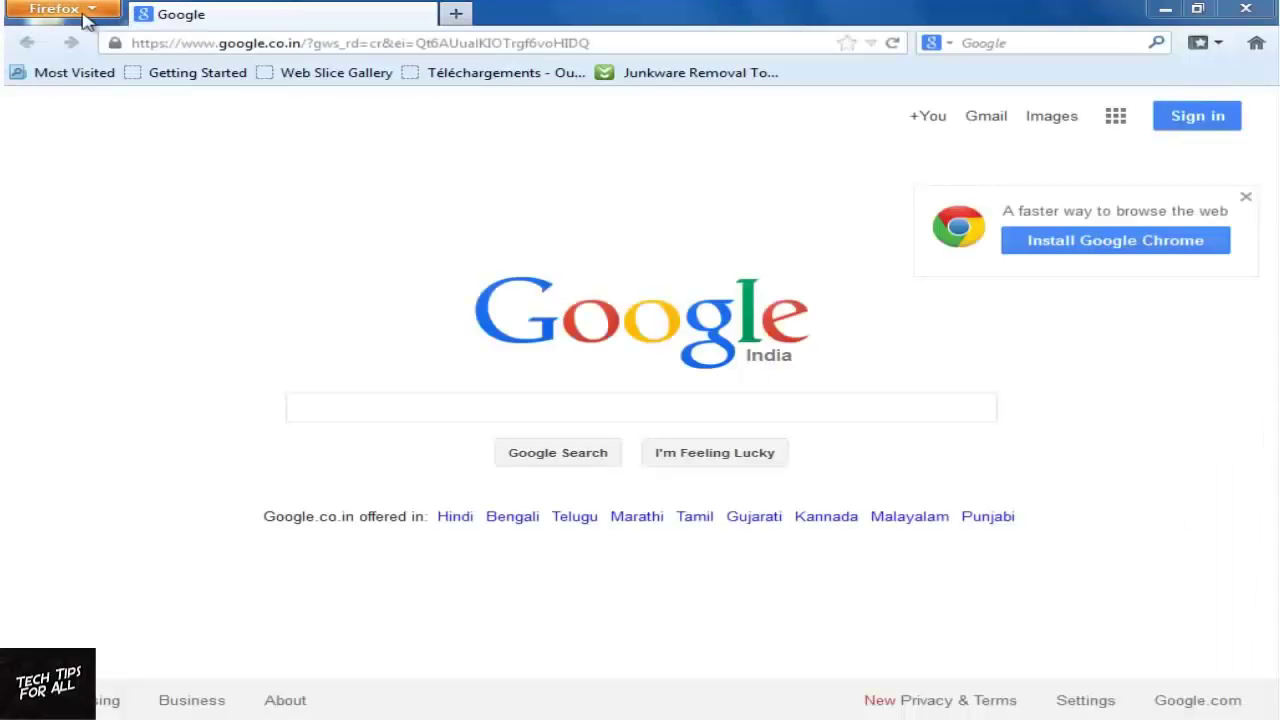
Switch to Firefox and open its add-ons from the main browser menu
left_click(89, 12)
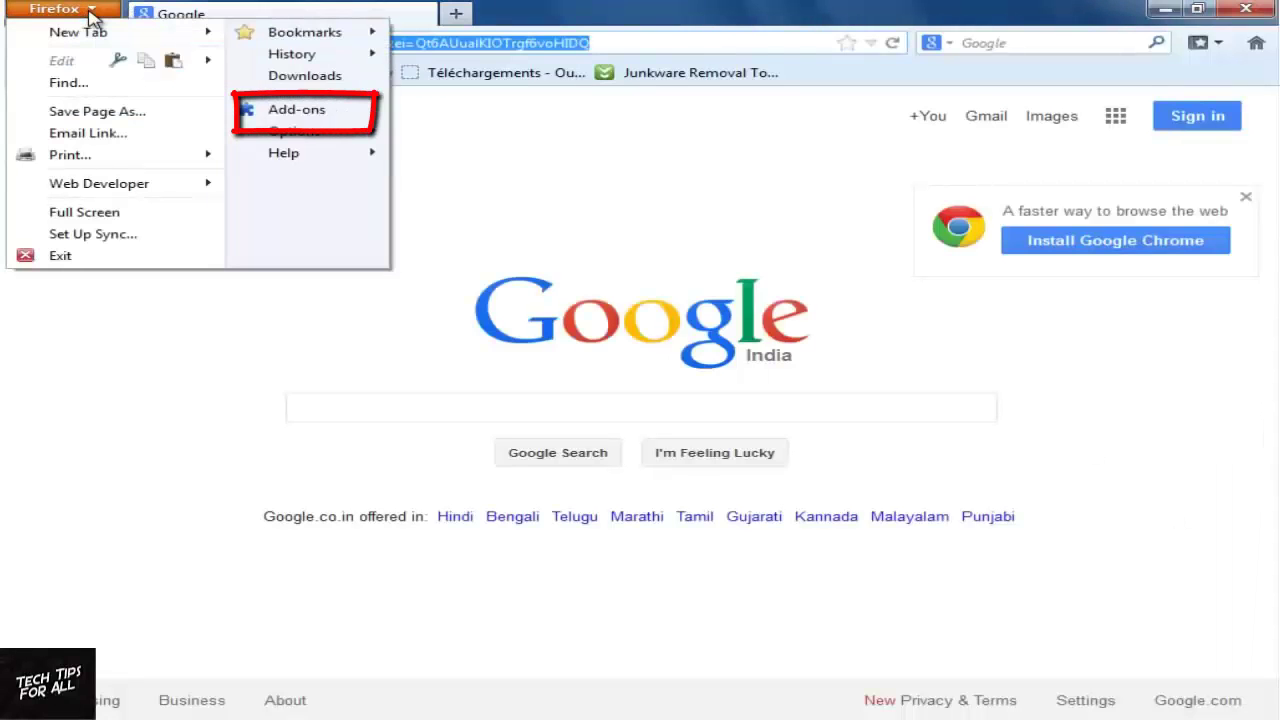
left_click(296, 112)
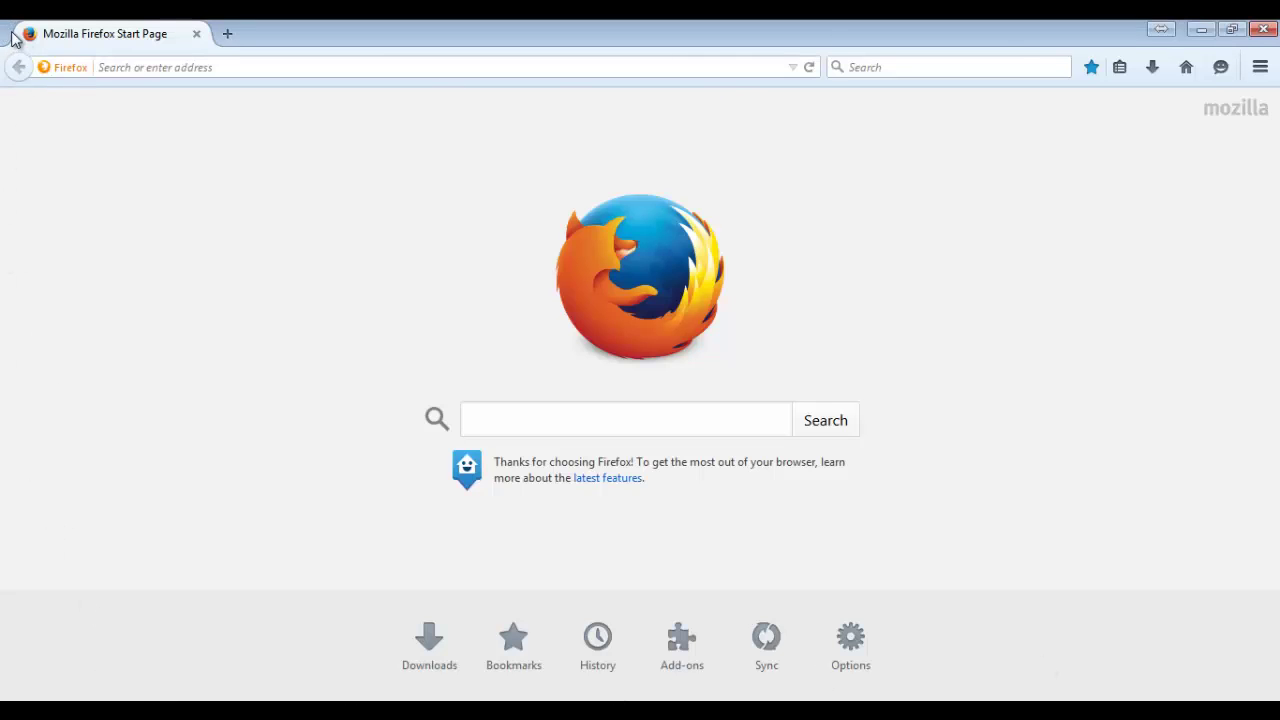
left_click(1260, 67)
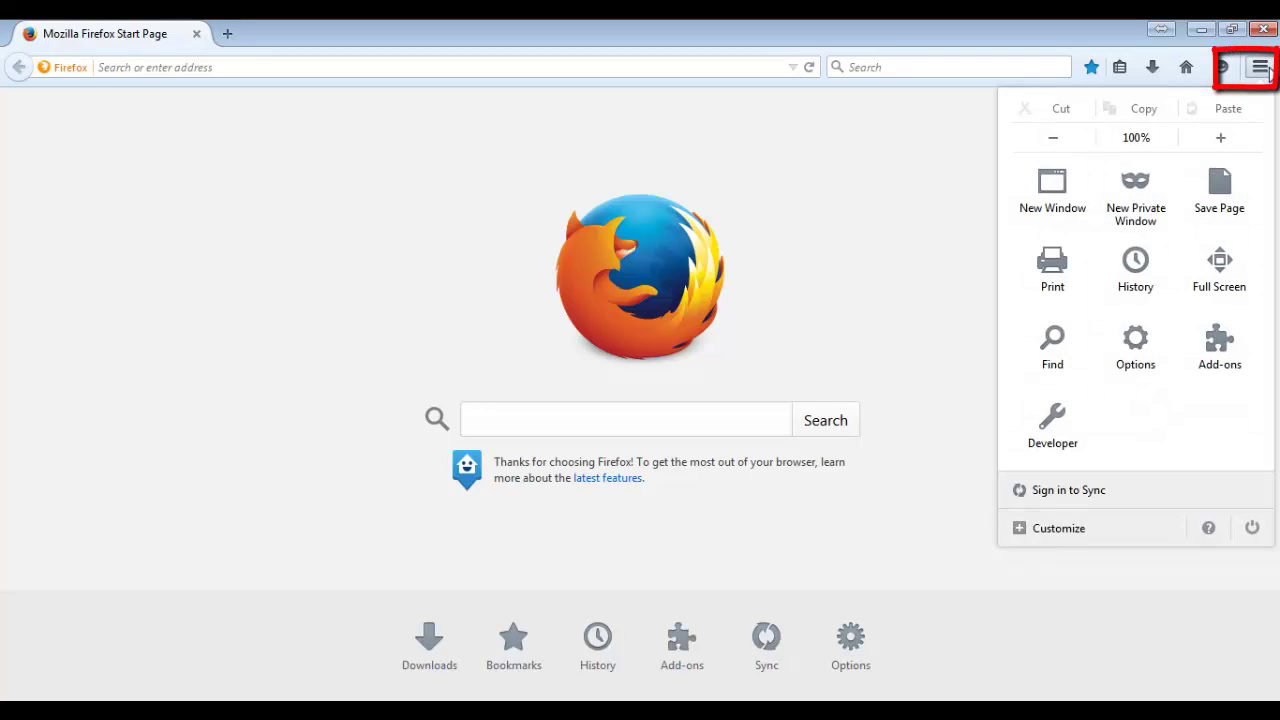
left_click(1246, 366)
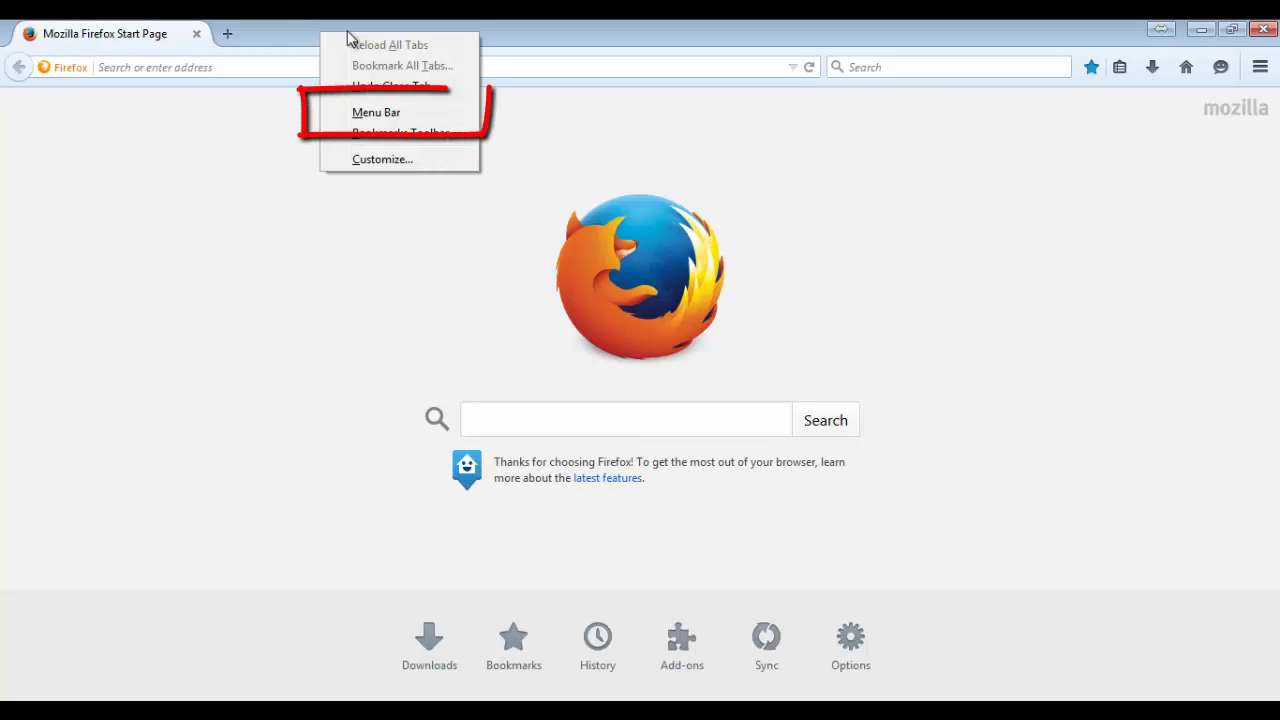
Show Firefox's menu bar and use it to open the Add-ons Manager
left_click(406, 115)
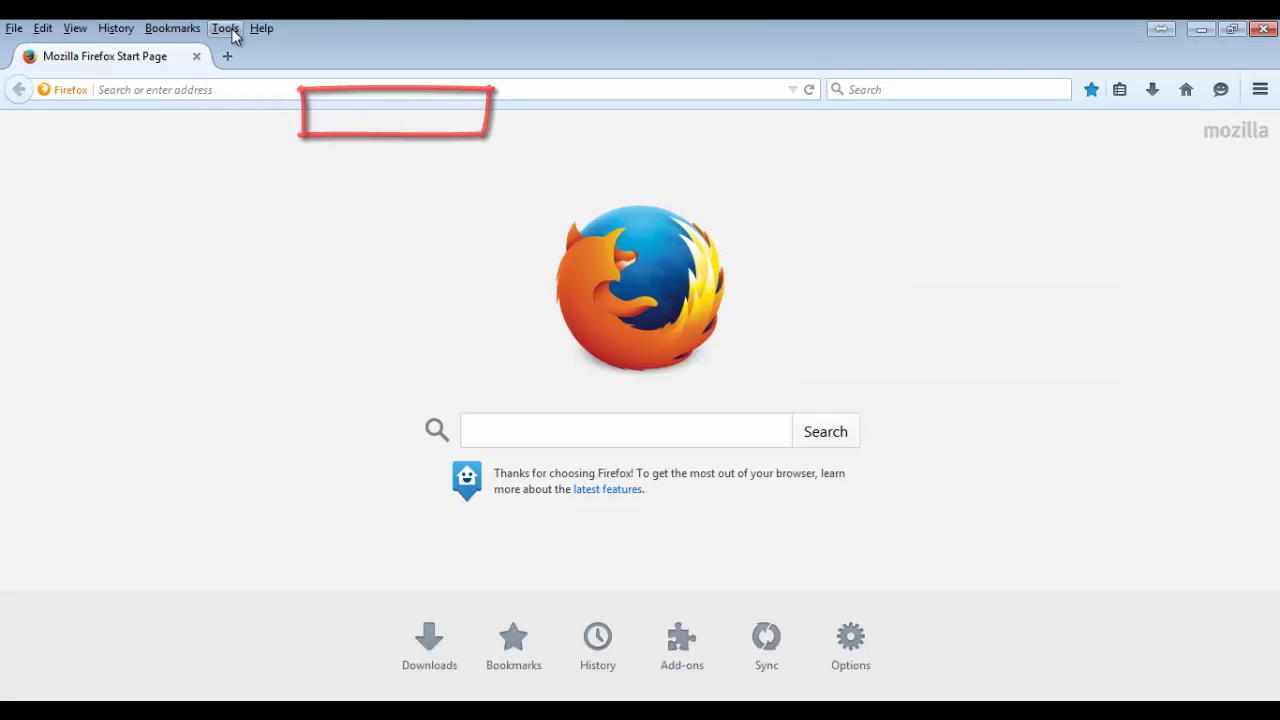
right_click(323, 60)
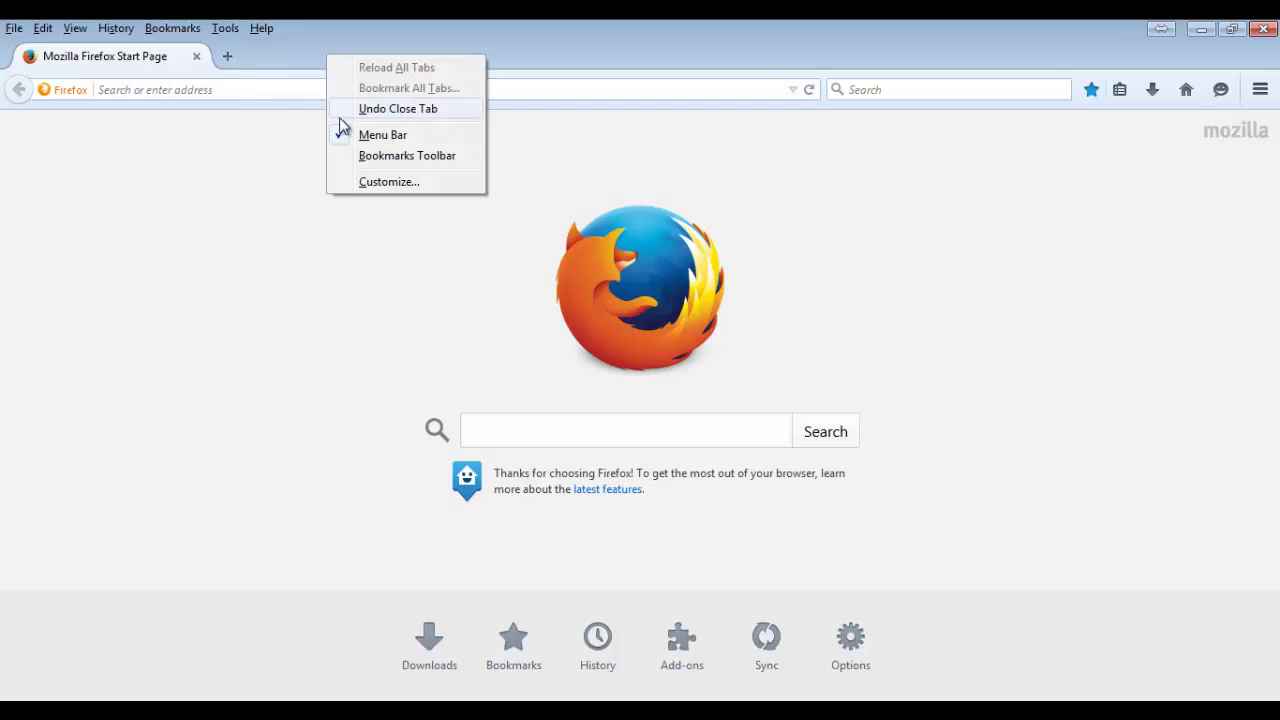
left_click(234, 30)
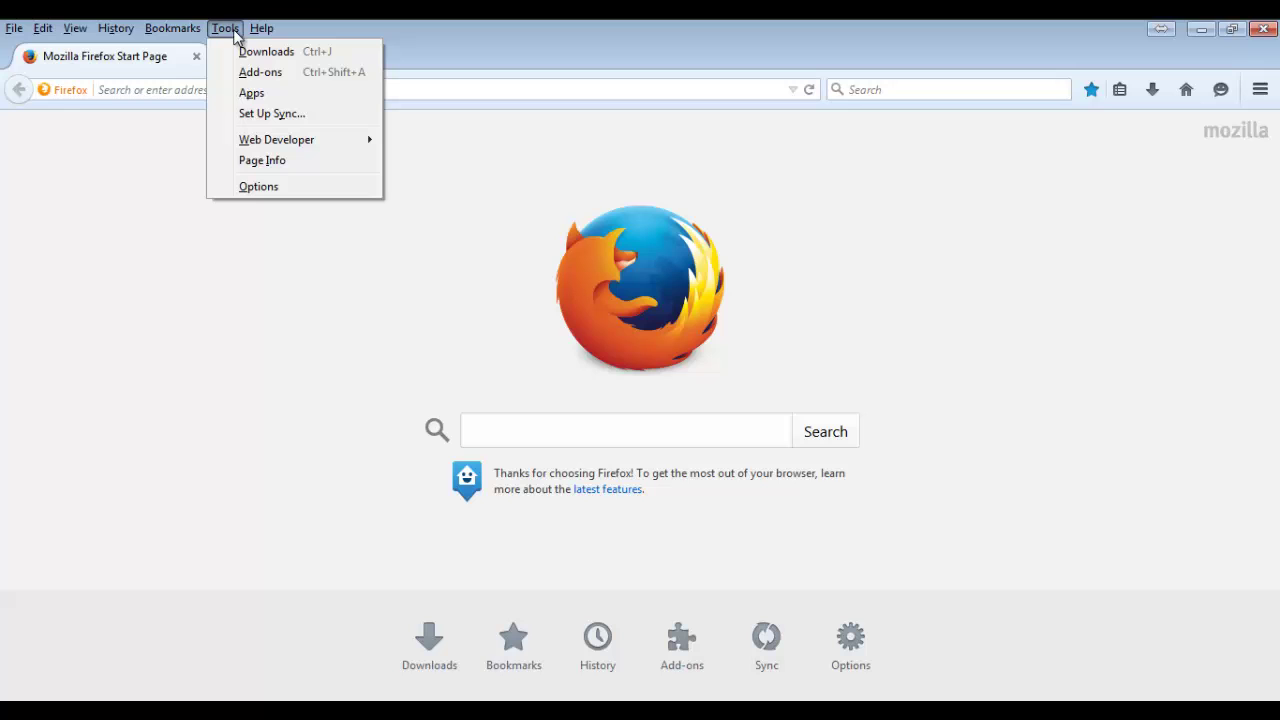
left_click(245, 74)
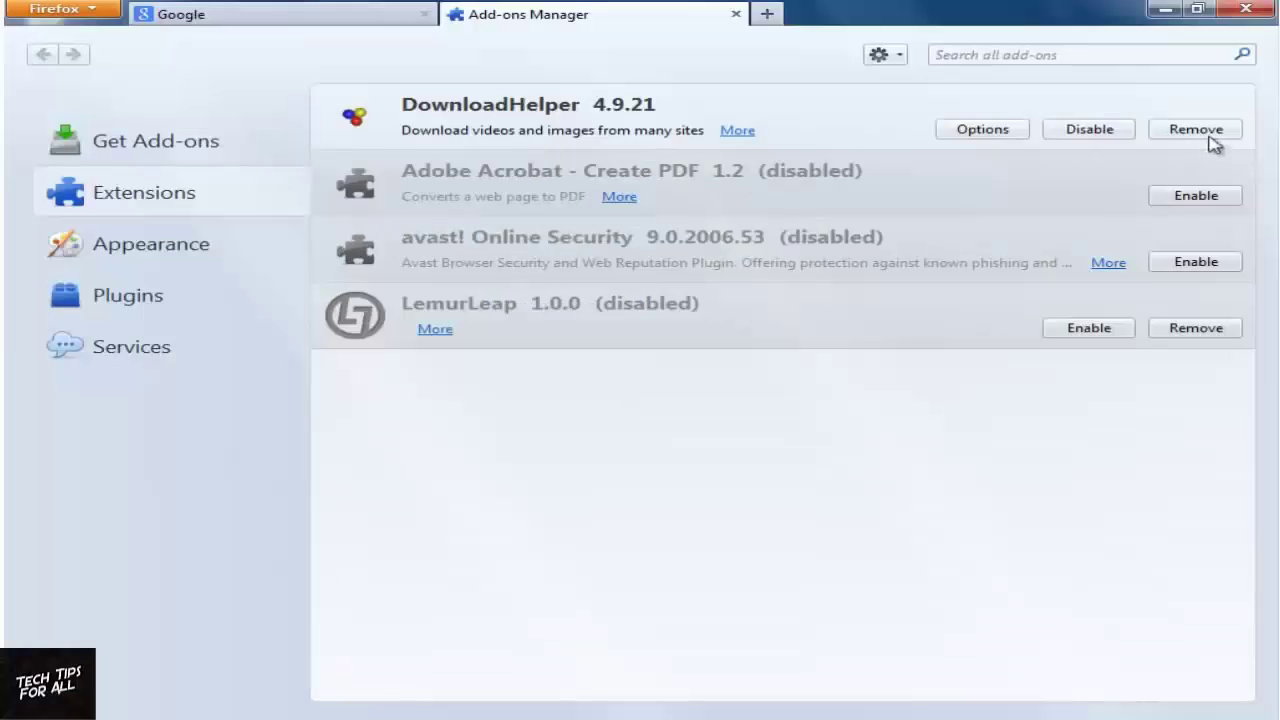
Remove the DownloadHelper and LemurLeap extensions from Firefox and close the Add-ons Manager
left_click(1208, 135)
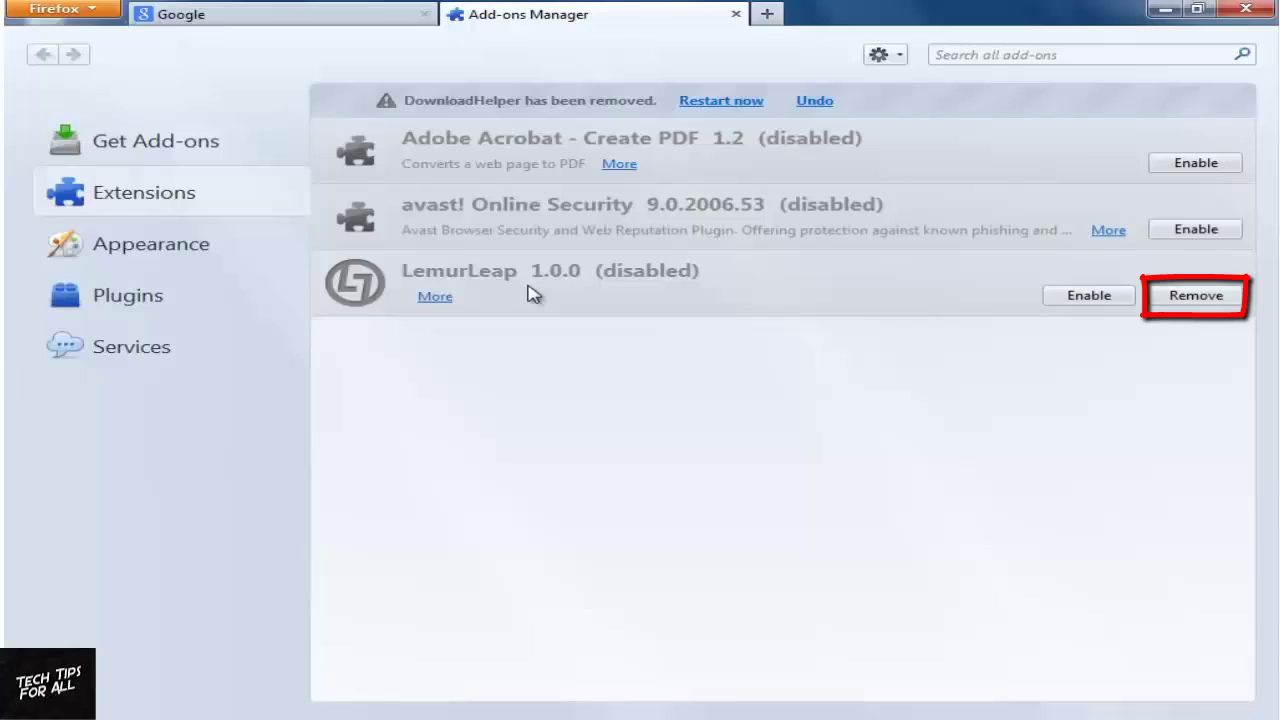
left_click(1216, 298)
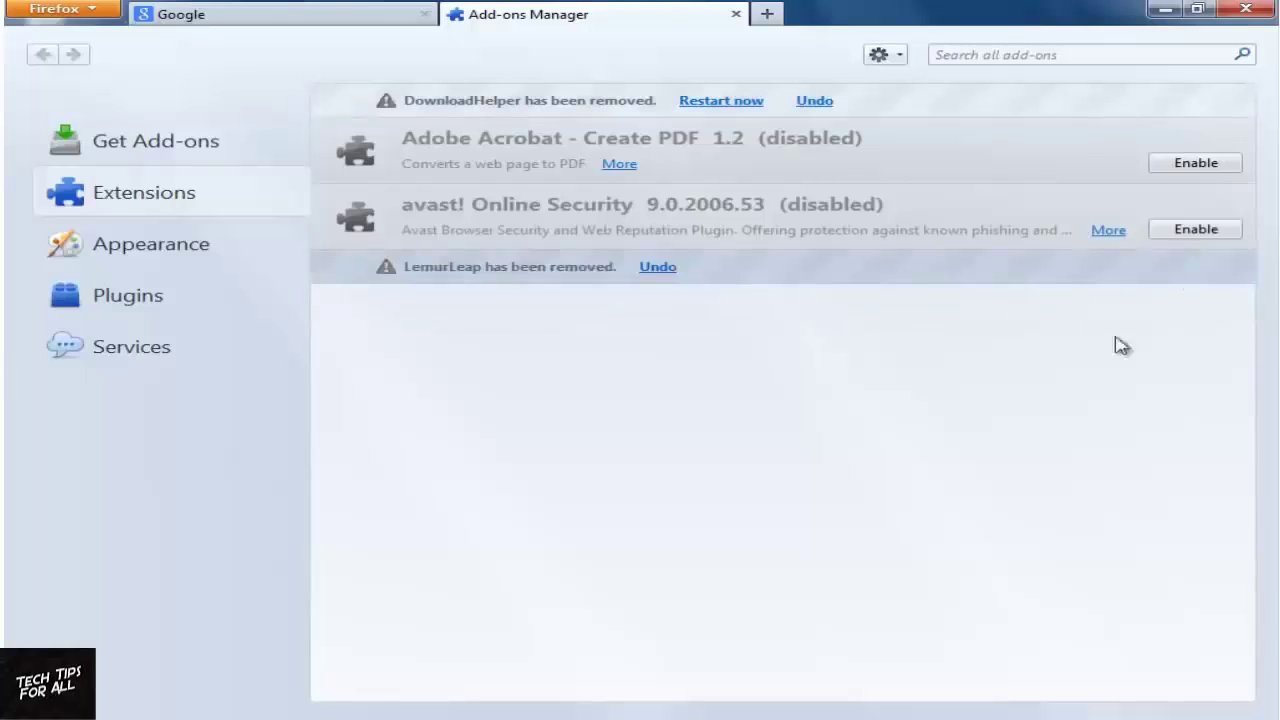
left_click(735, 15)
left_click(599, 183)
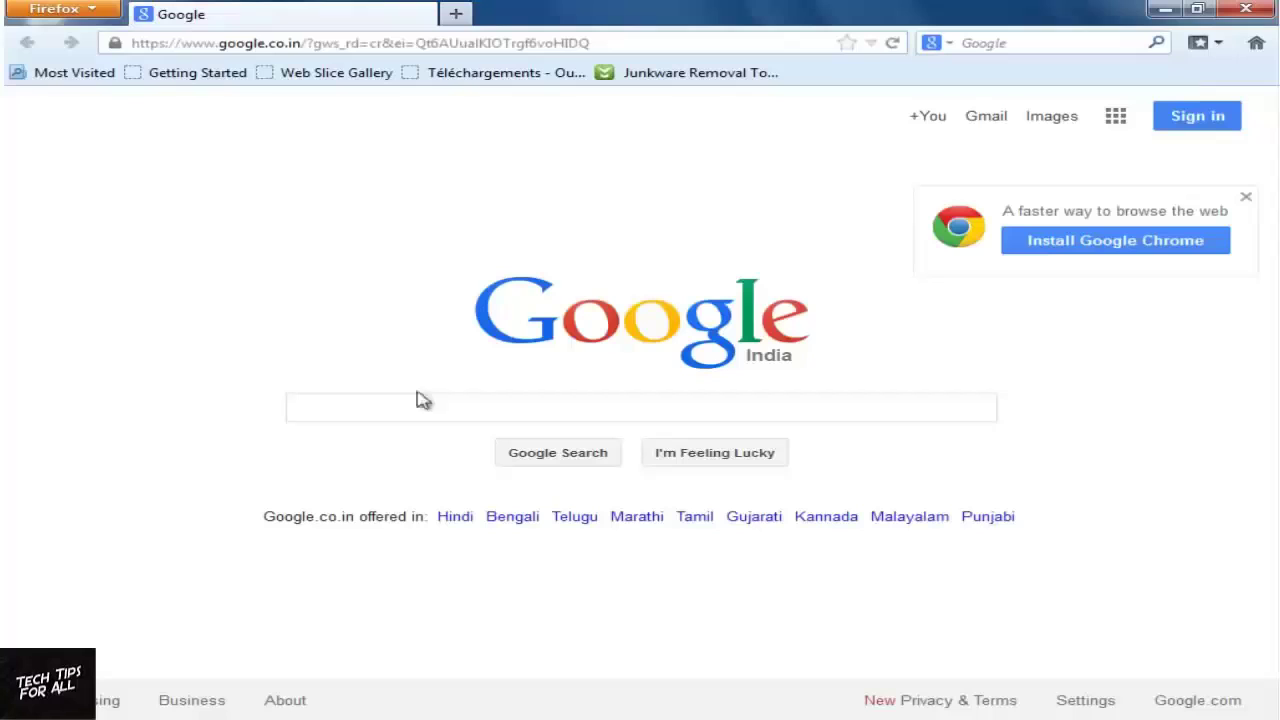
left_click(93, 11)
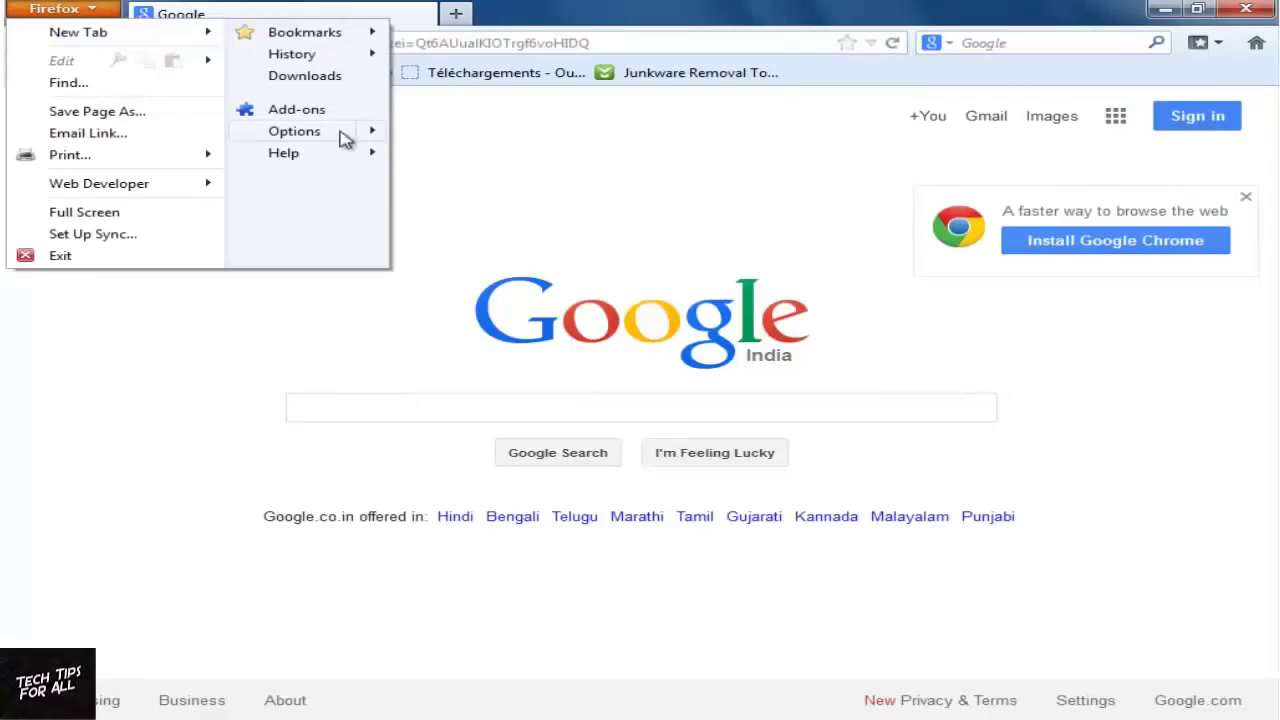
mouse_move(345, 134)
left_click(436, 138)
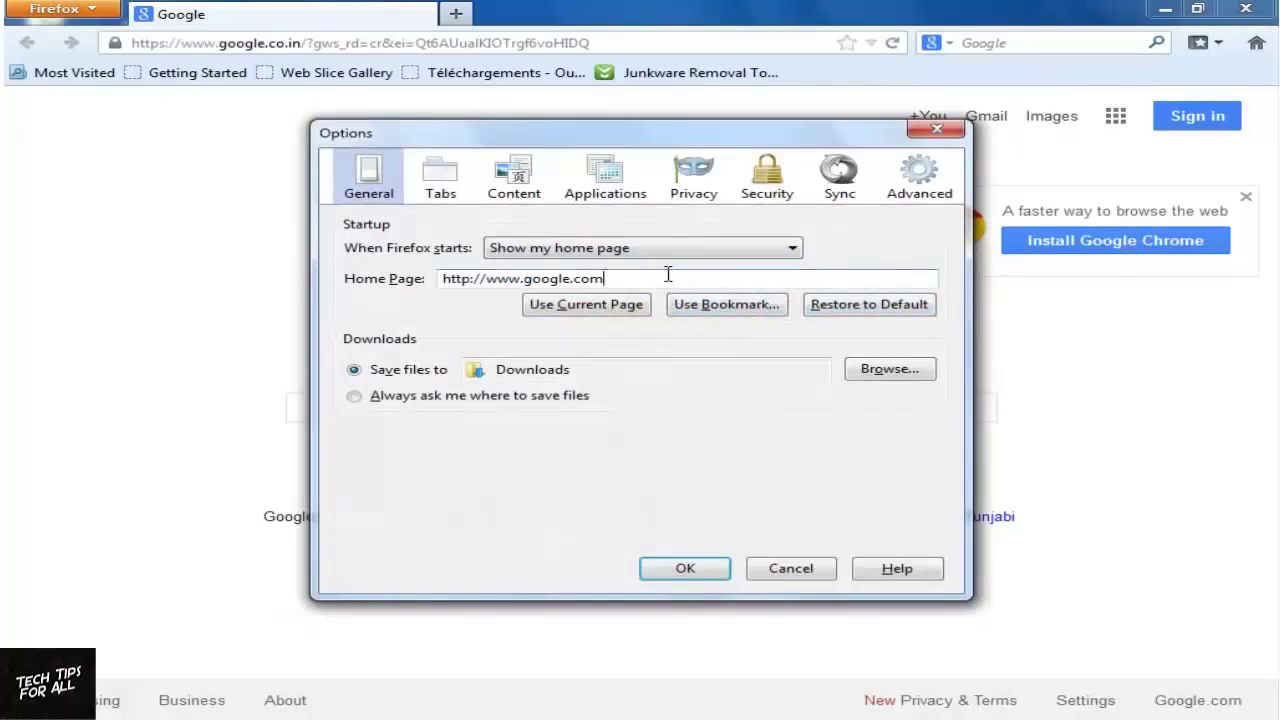
left_click(652, 252)
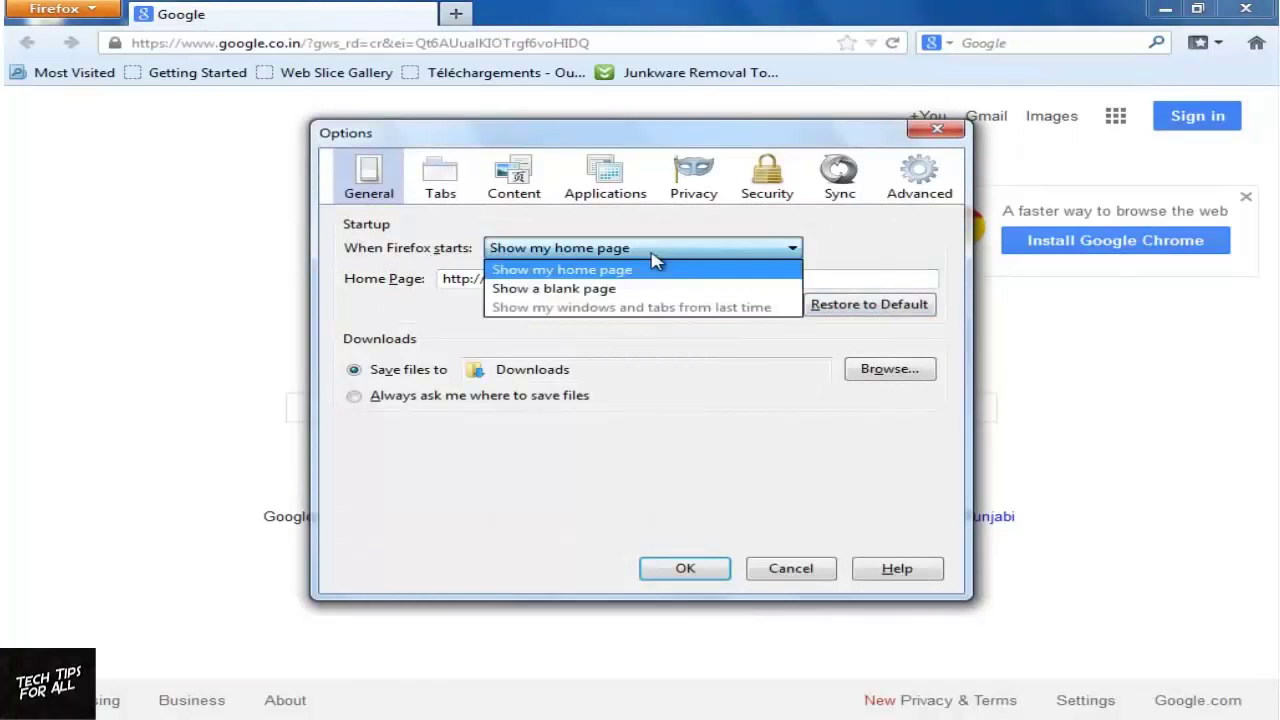
left_click(520, 270)
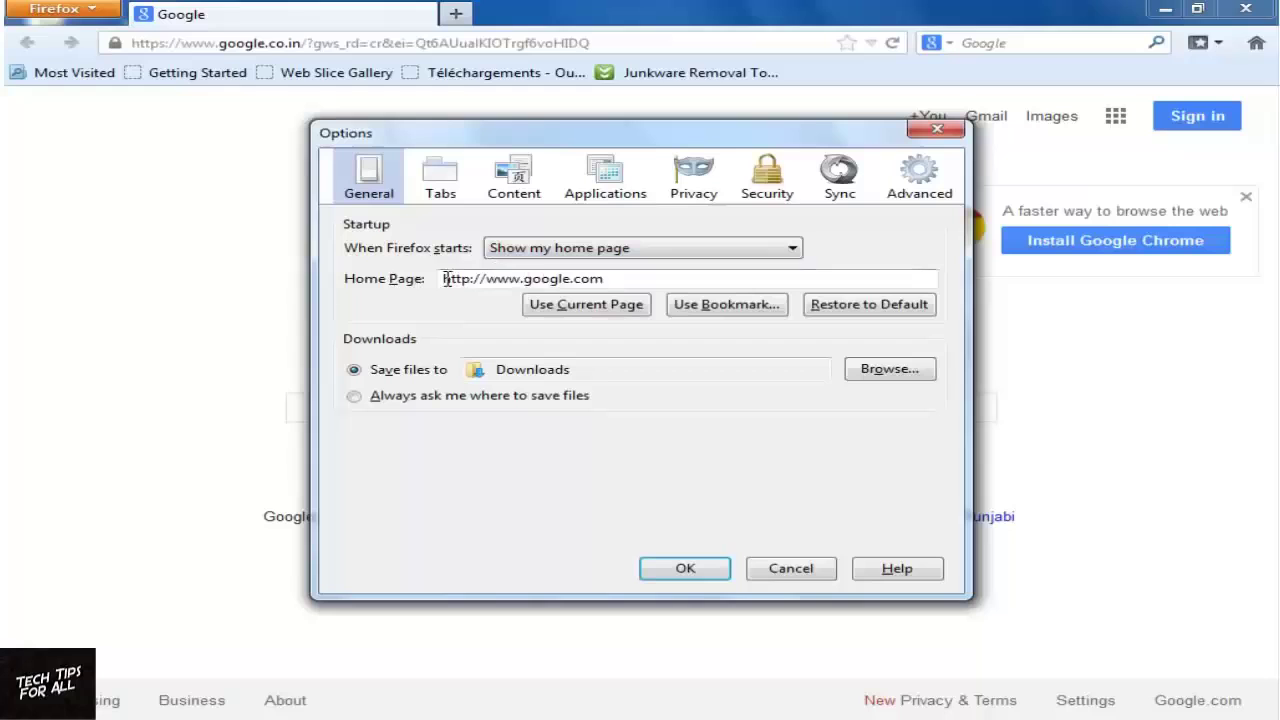
left_click_drag(634, 275, 380, 284)
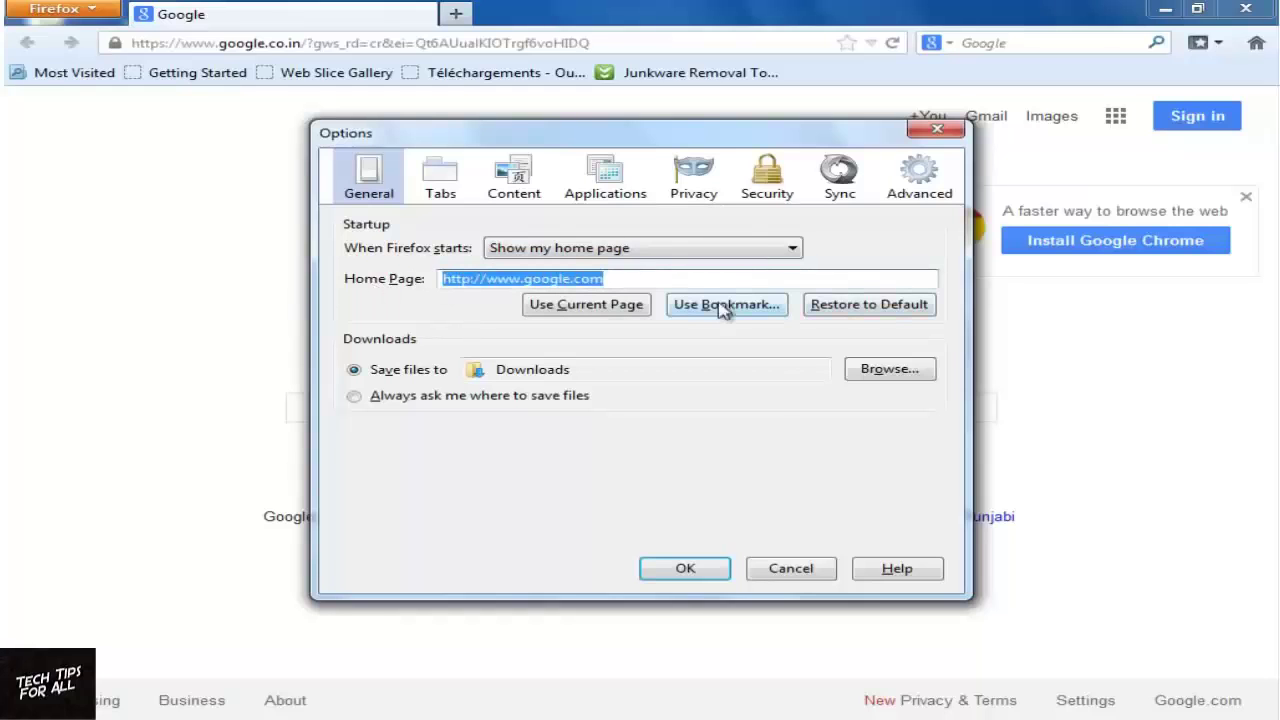
left_click(684, 570)
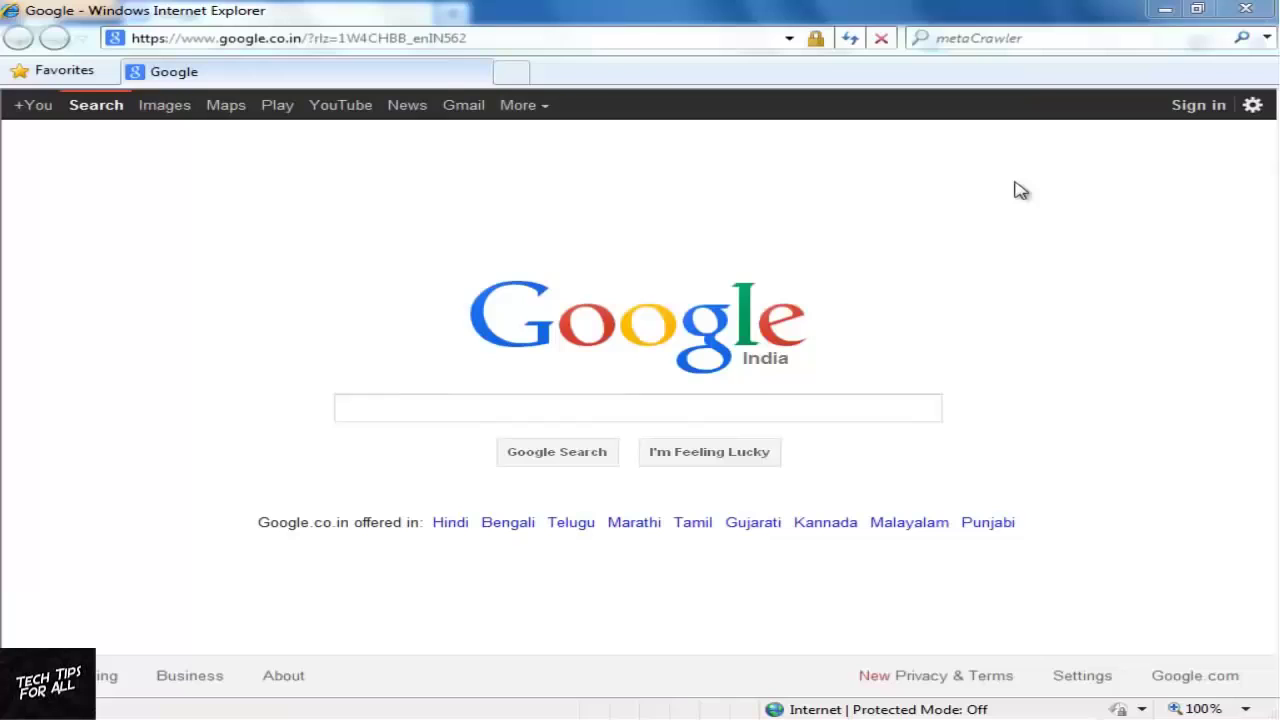
Switch to Internet Explorer, show its menu bar, and open the add-on management window
right_click(633, 77)
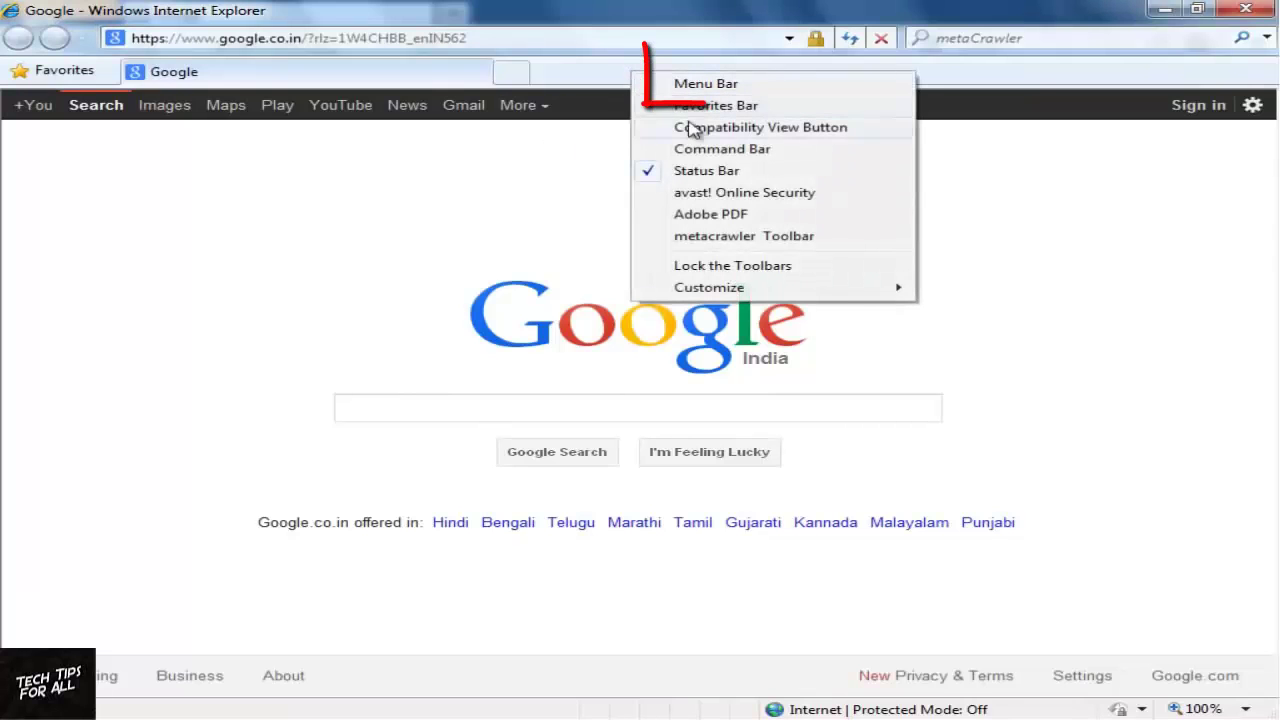
left_click(710, 88)
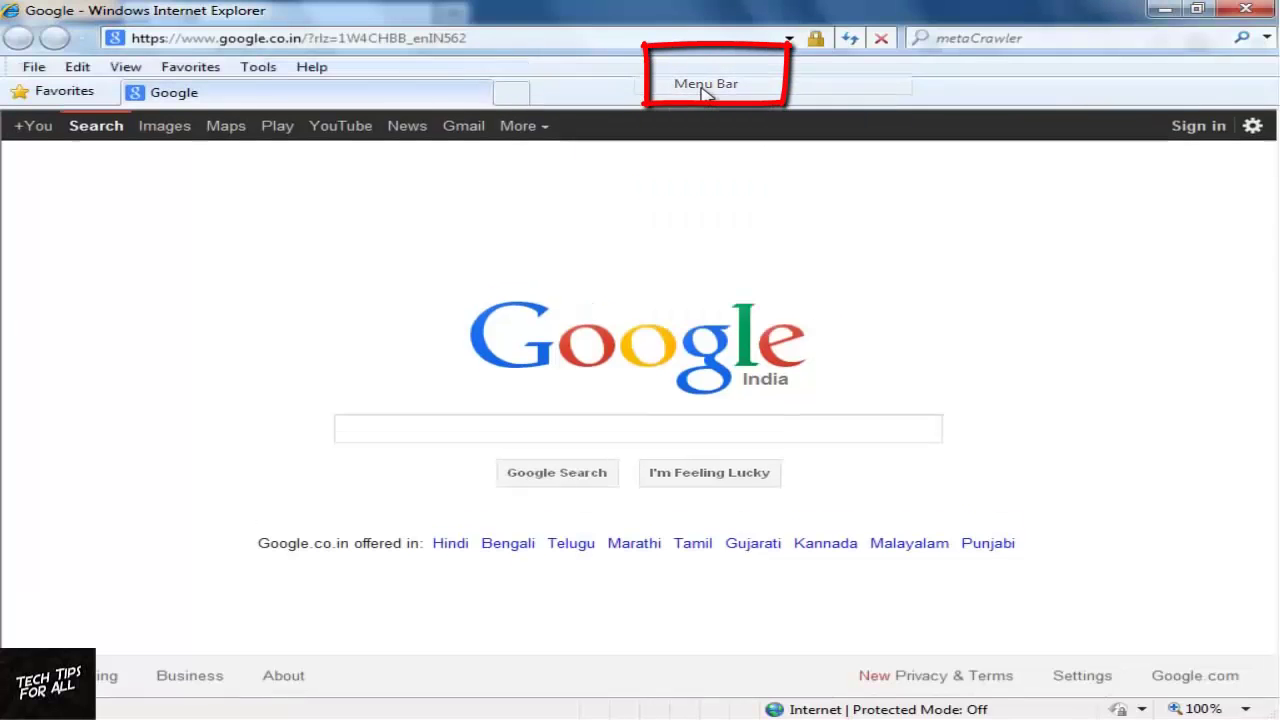
left_click(266, 66)
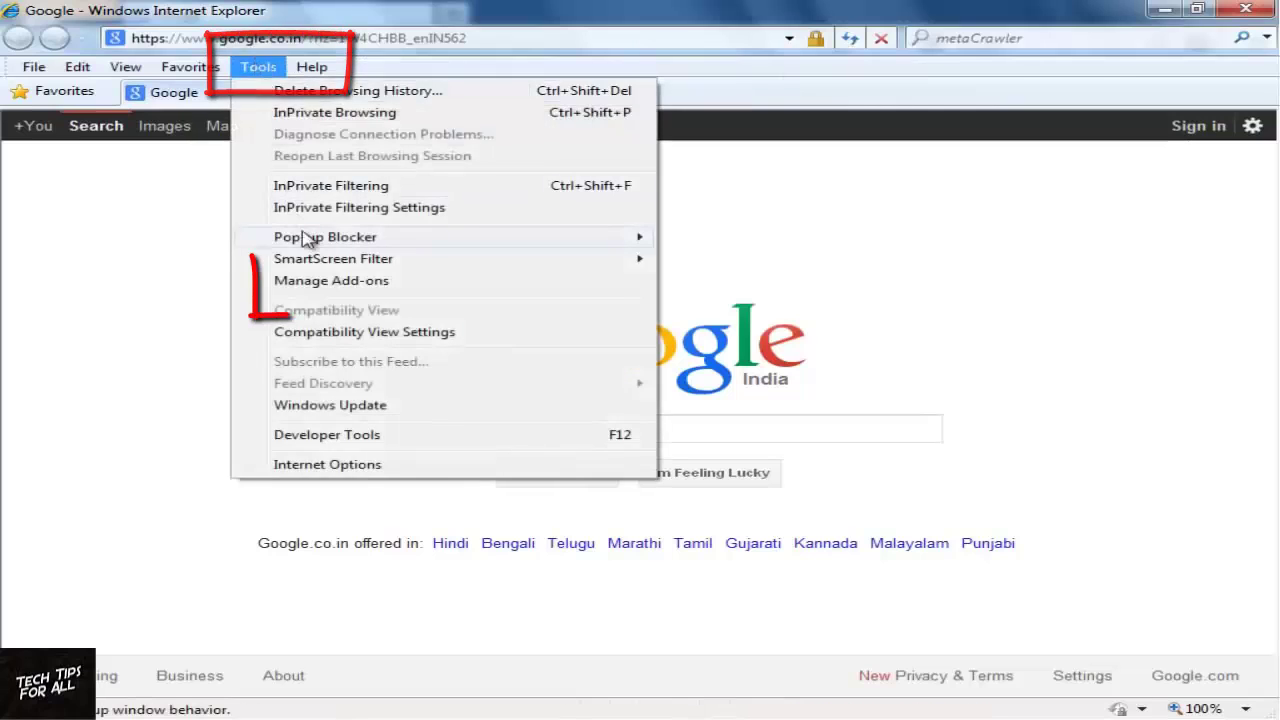
left_click(305, 283)
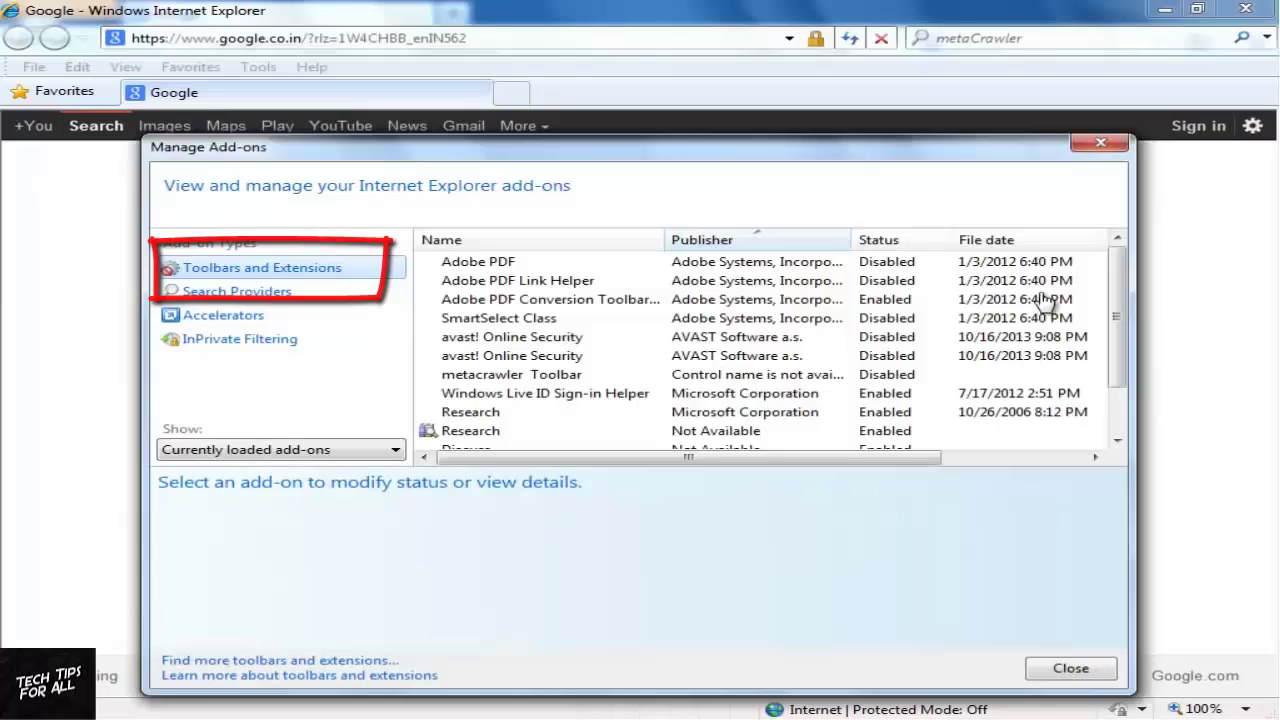
Look through the toolbars and extensions, bring up the Disable option for Microsoft Corporation's Research add-on, and close the add-on window
left_click_drag(1118, 322, 1120, 358)
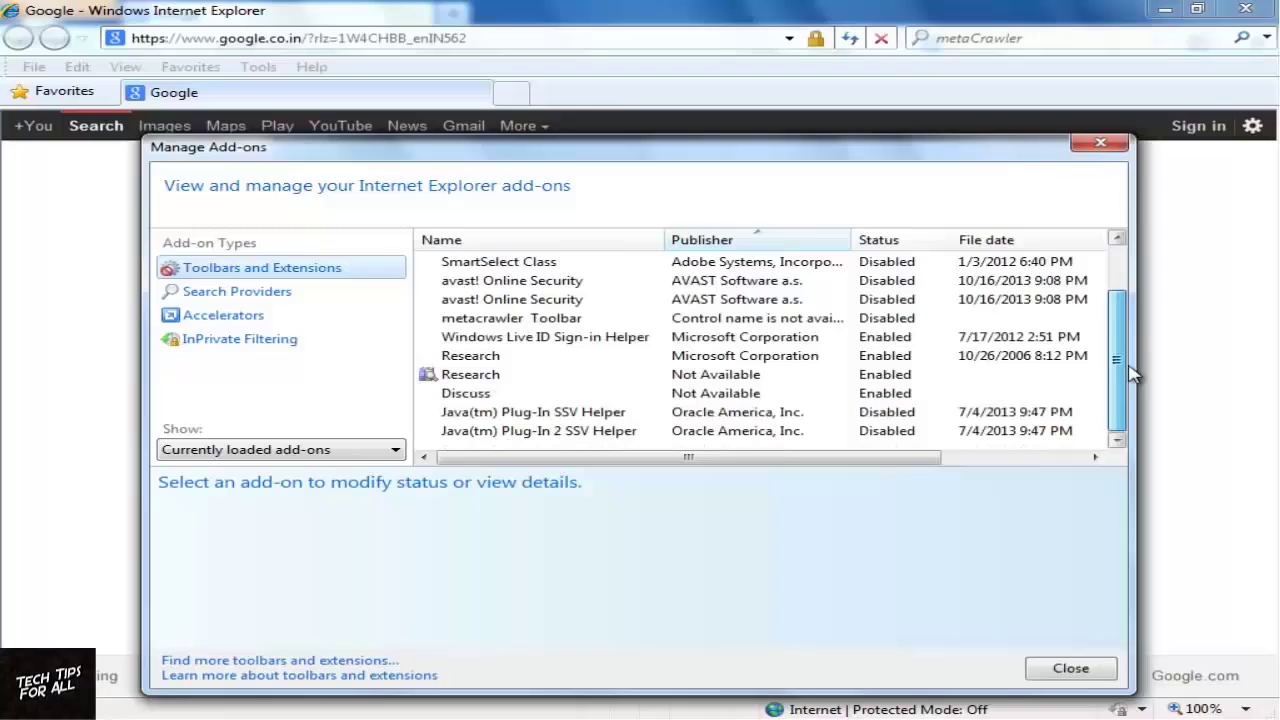
left_click(508, 356)
right_click(869, 357)
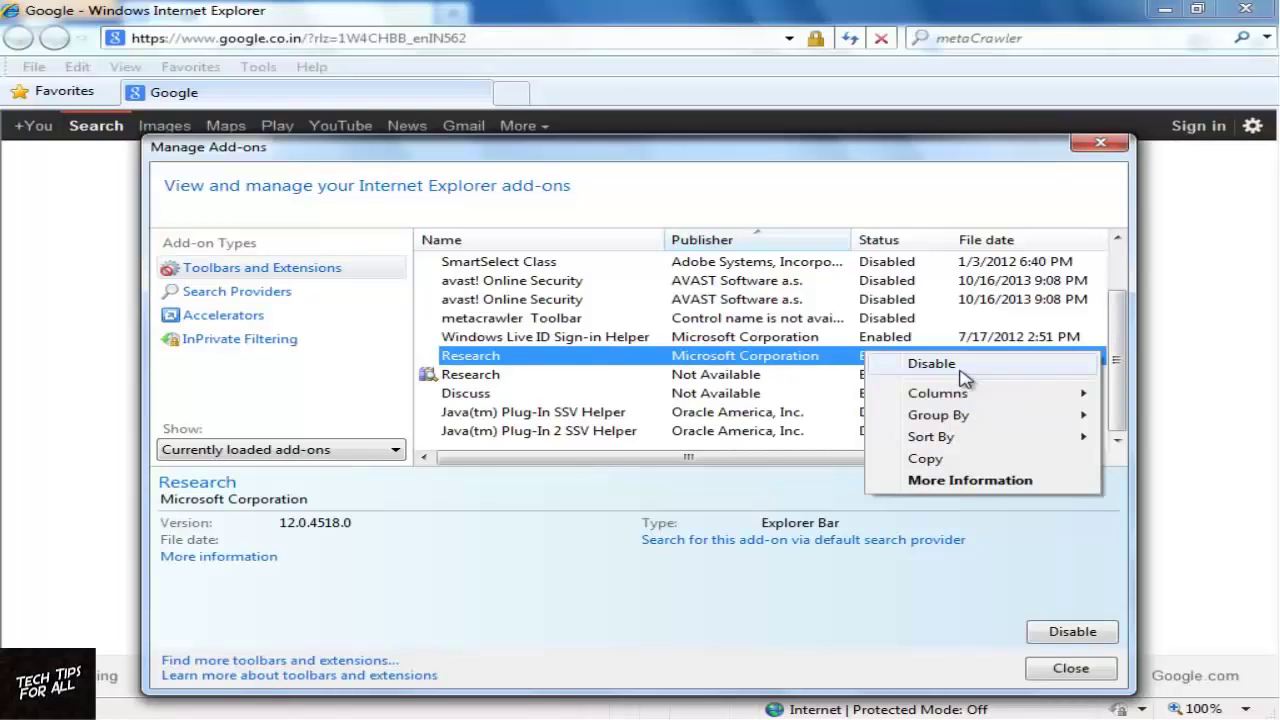
left_click(1071, 667)
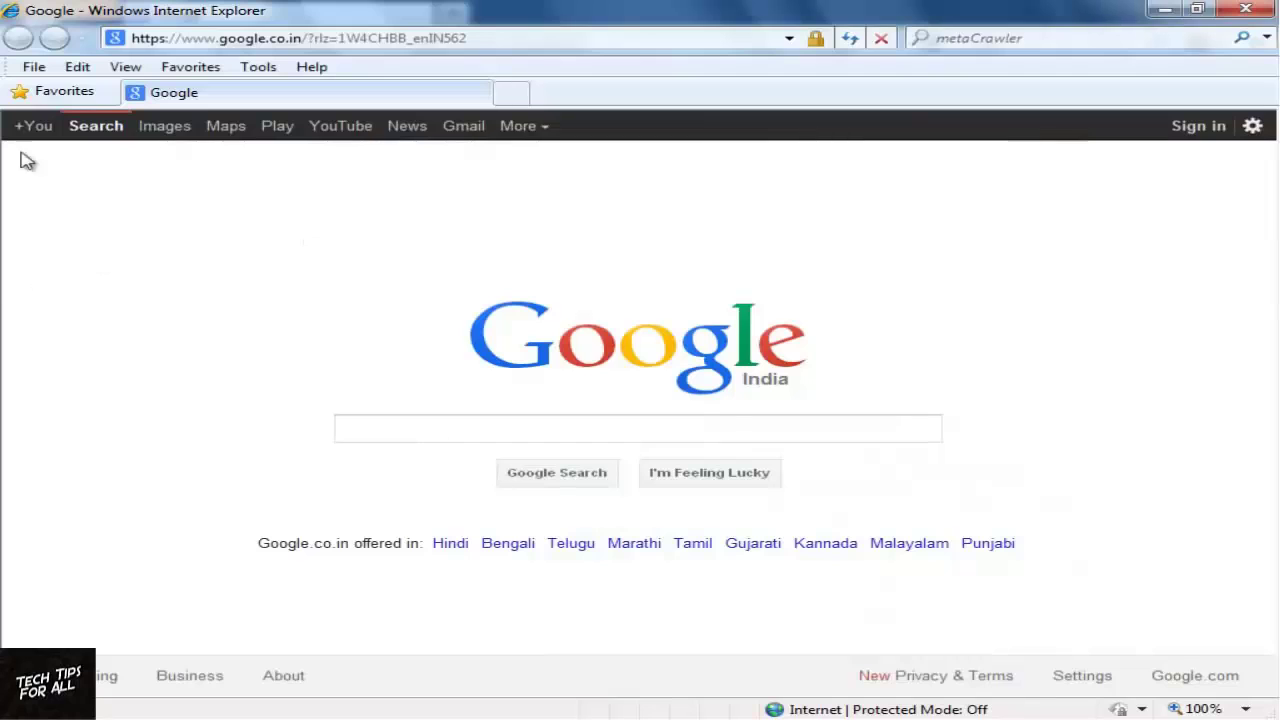
Open Internet Options and examine the home page address in the general settings
left_click(258, 66)
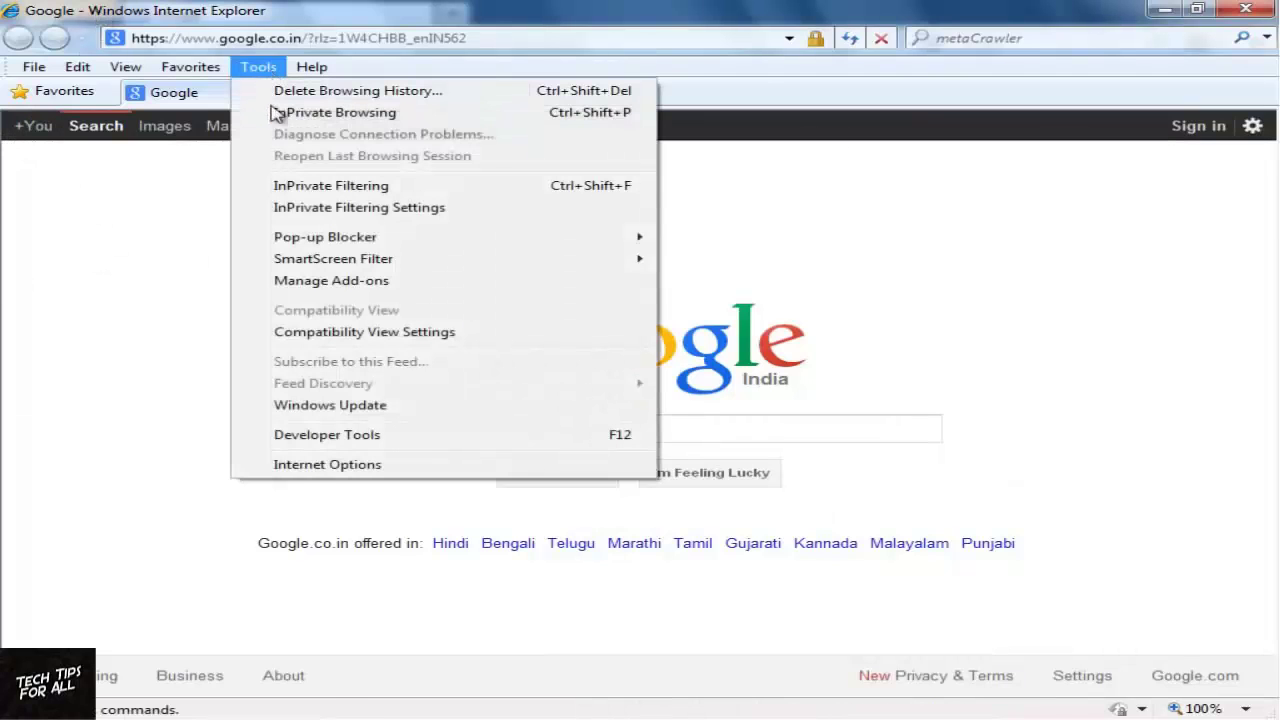
left_click(310, 467)
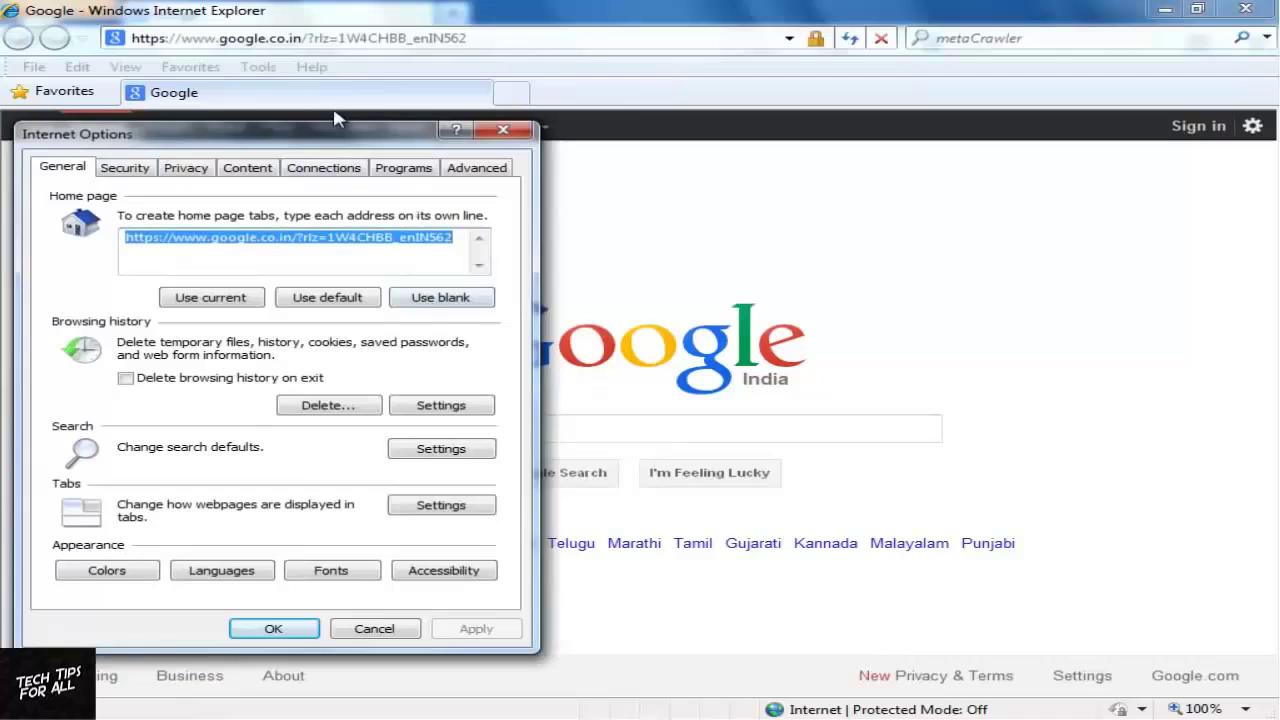
left_click_drag(337, 131, 592, 124)
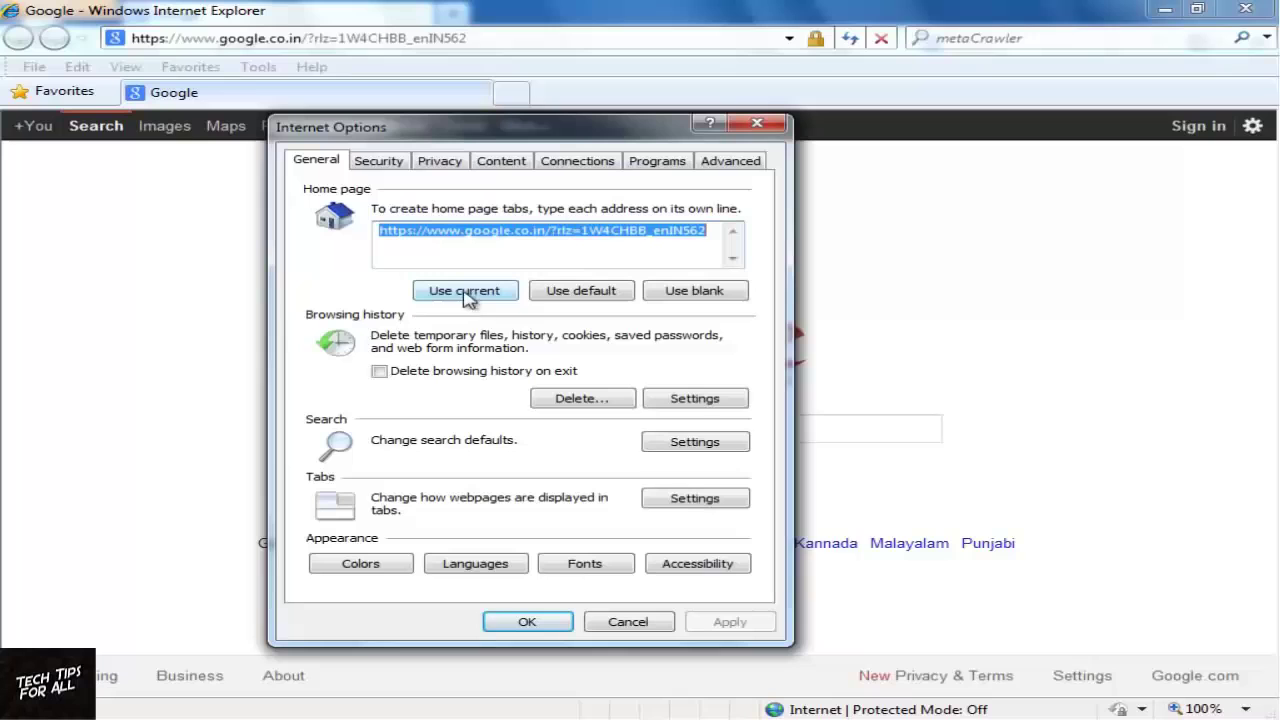
Open the search default settings, inspect the Bing and metaCrawler providers, and close both the provider list and Internet Options
left_click(722, 442)
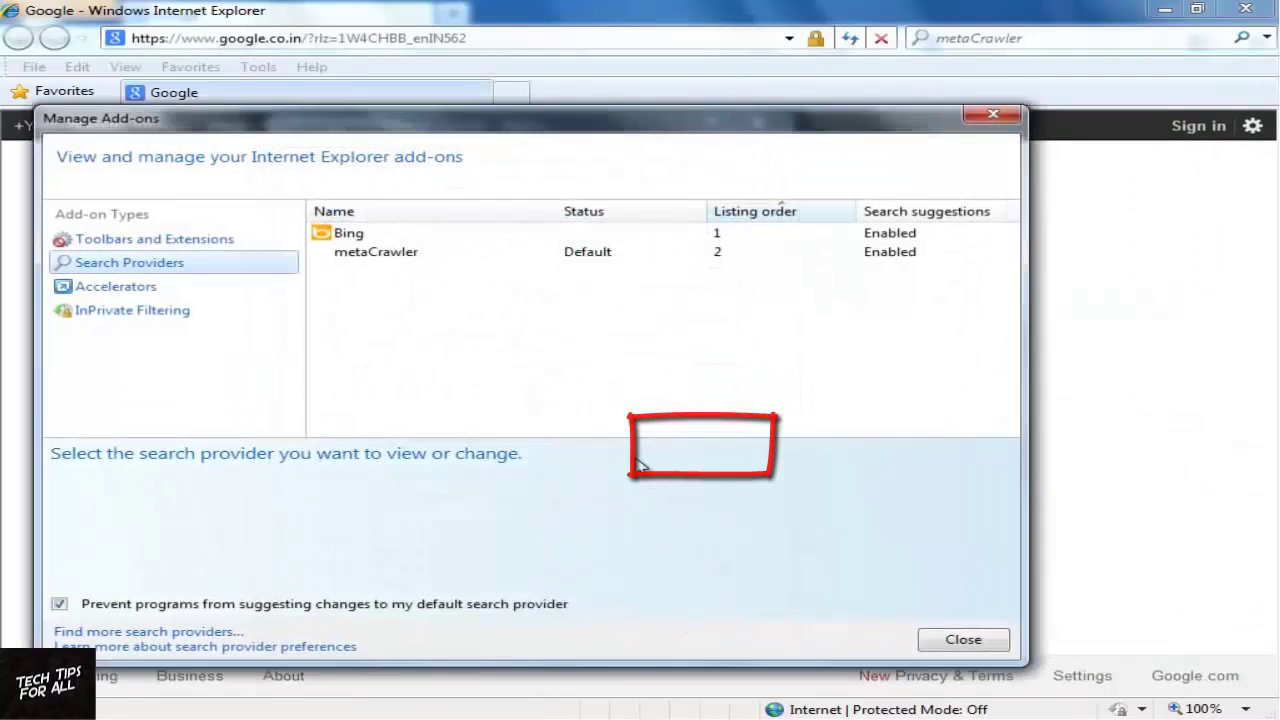
left_click(348, 234)
left_click(348, 234)
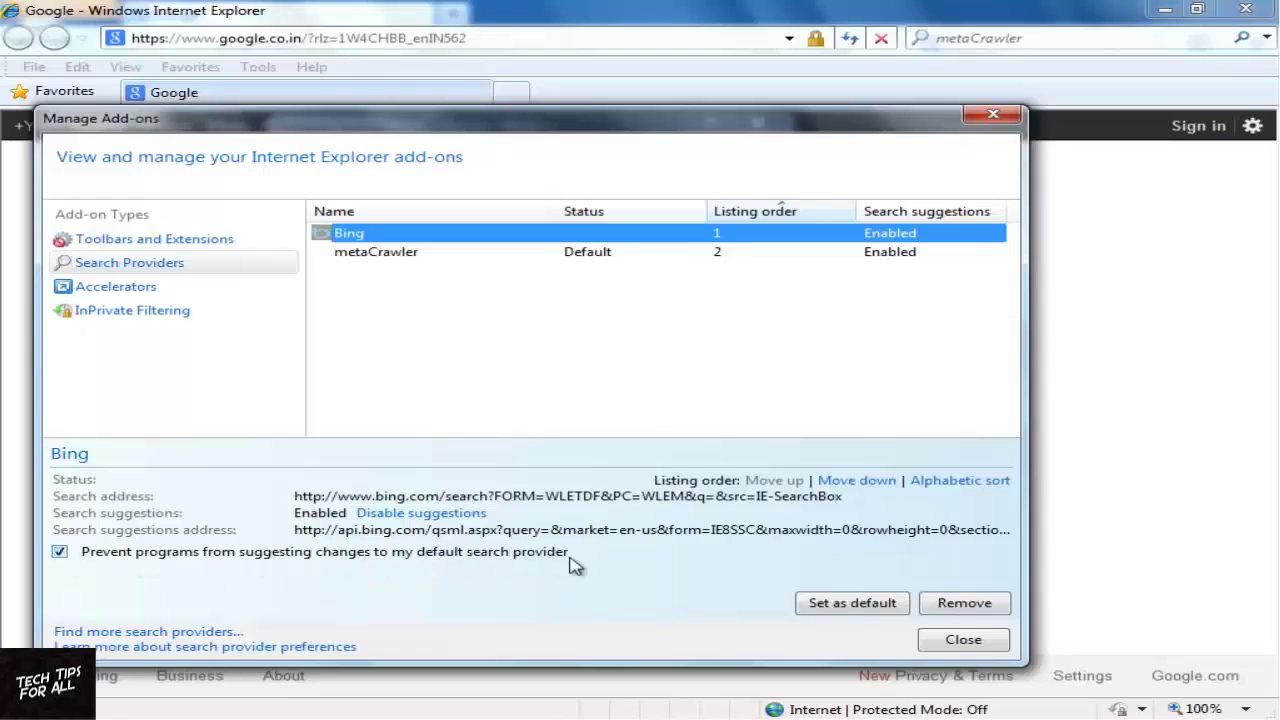
left_click(700, 251)
left_click(998, 116)
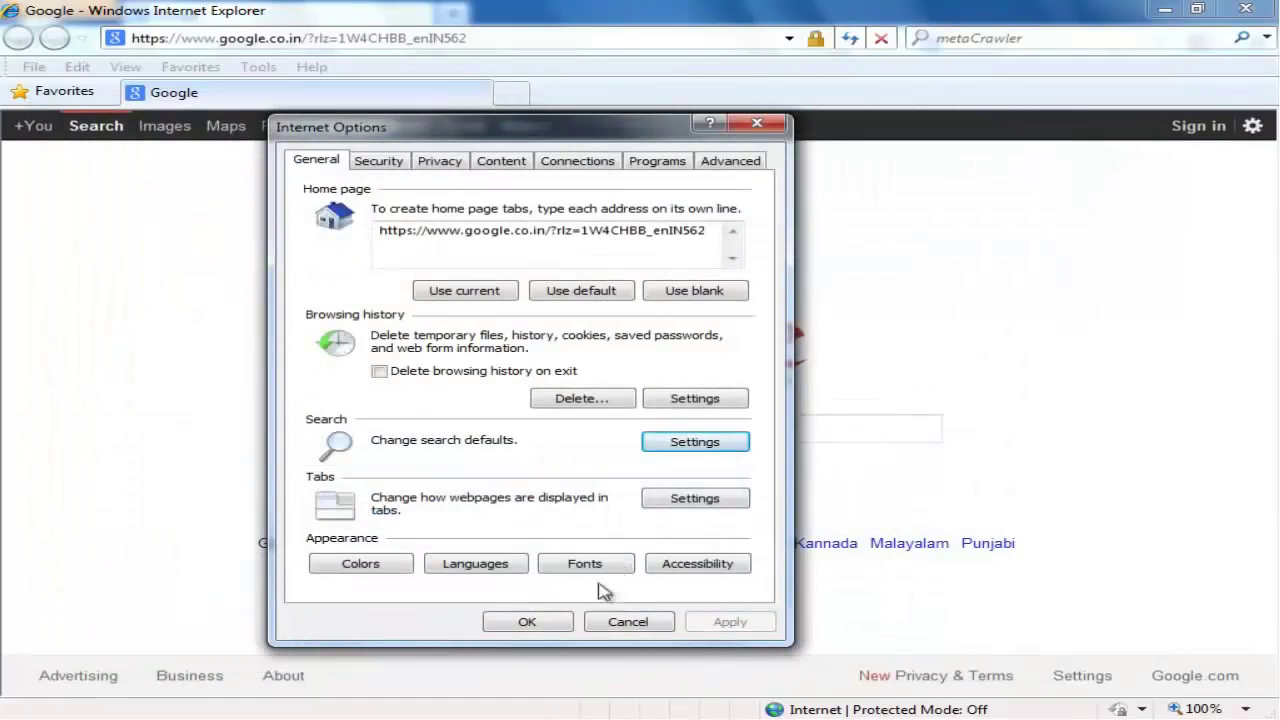
left_click(526, 622)
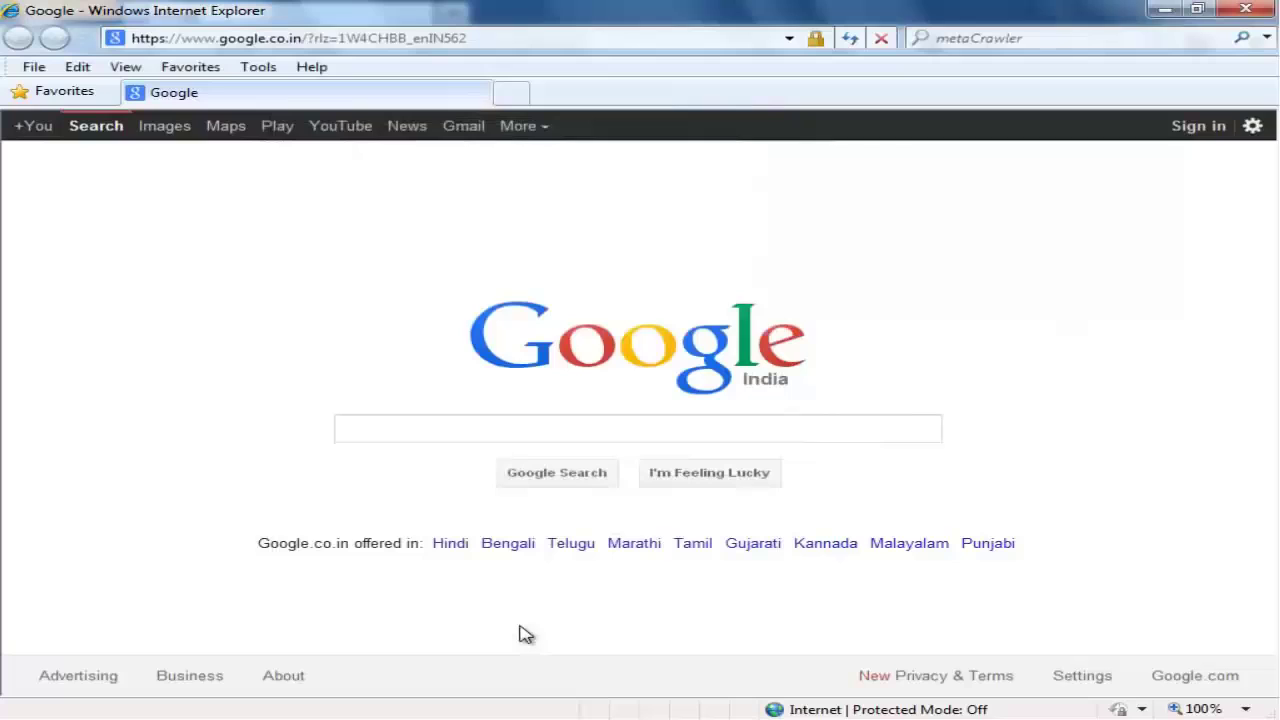